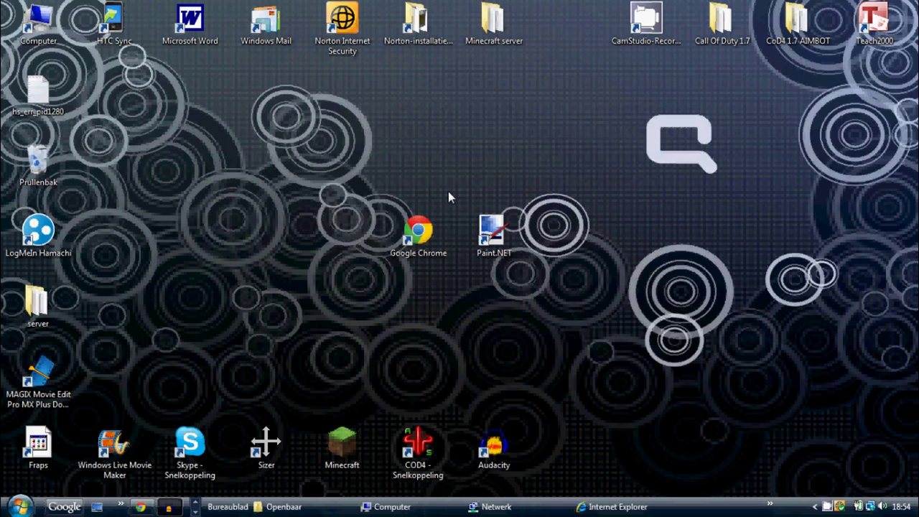
Step: Make a new desktop folder through Nieuw > Map and name it Texturepack
drag(458, 166, 524, 290)
click(294, 218)
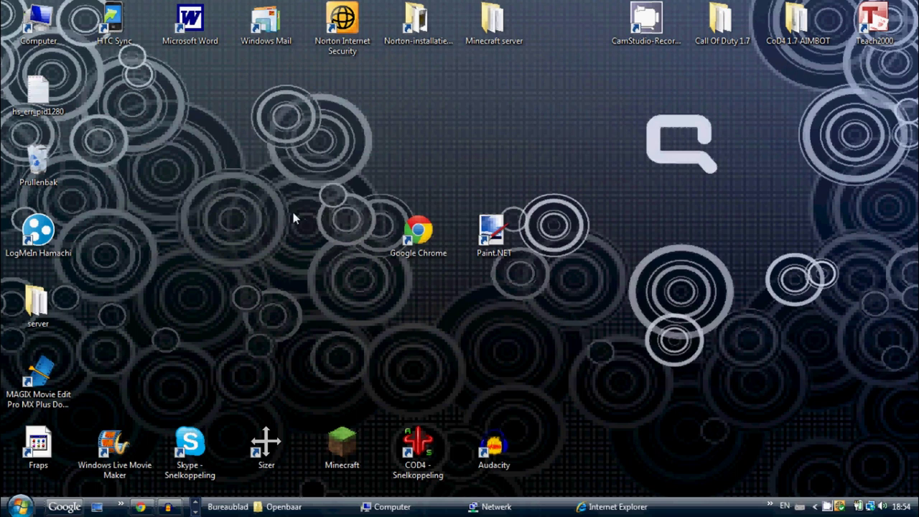
right_click(283, 224)
mouse_move(339, 389)
click(529, 132)
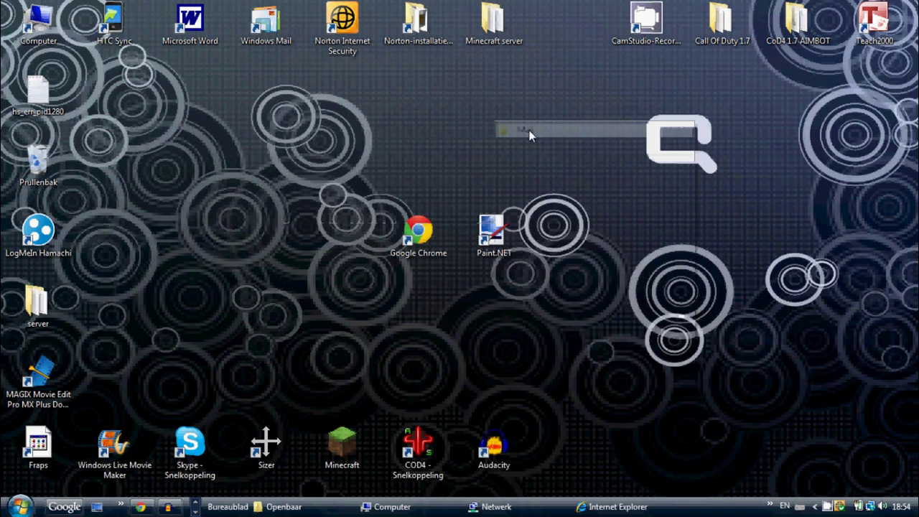
text(Texturepack)
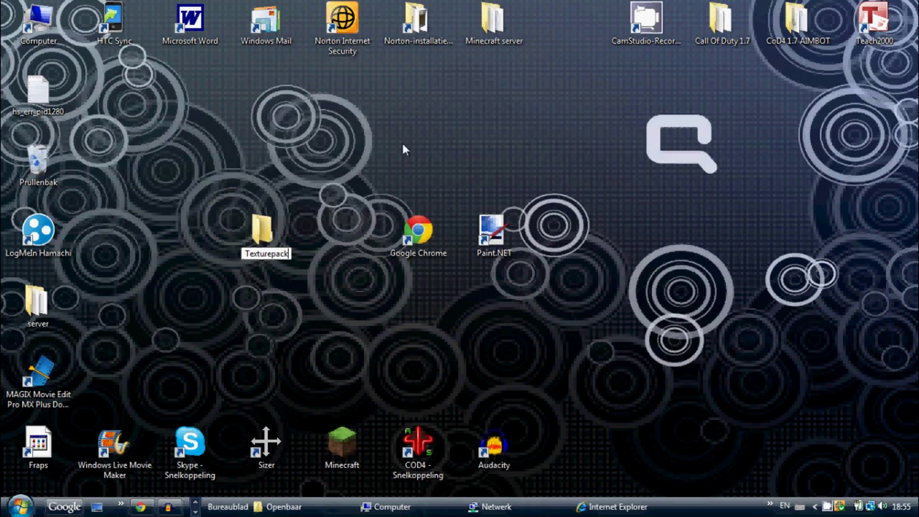
key(Return)
click(177, 215)
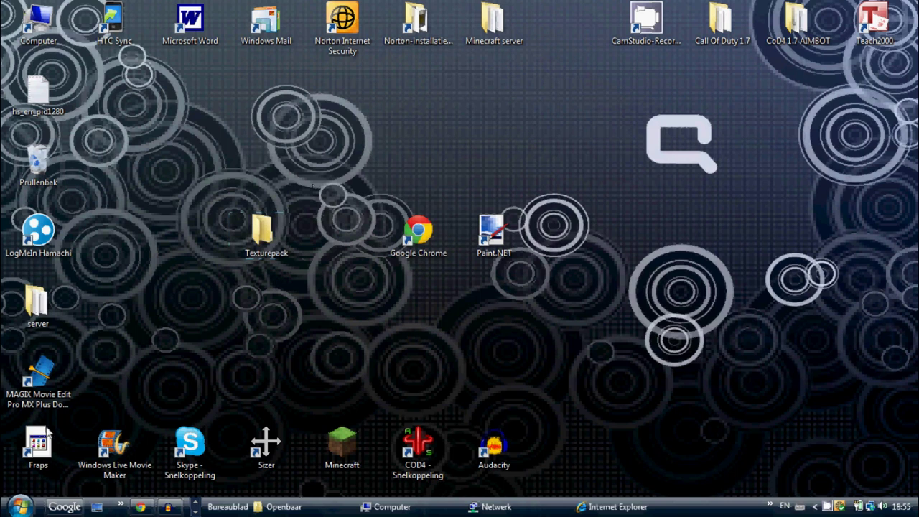
click(21, 505)
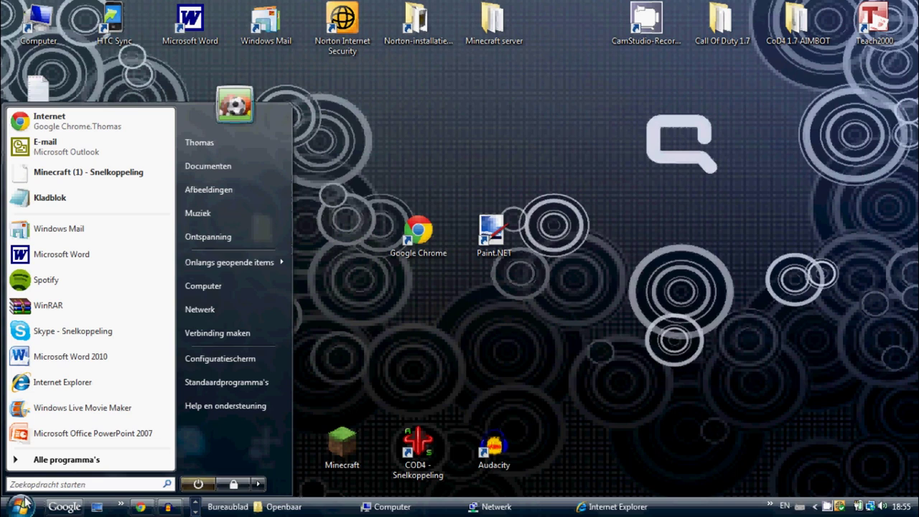
Step: Search %appdata% from the Start menu to open the Roaming folder
text(%appda)
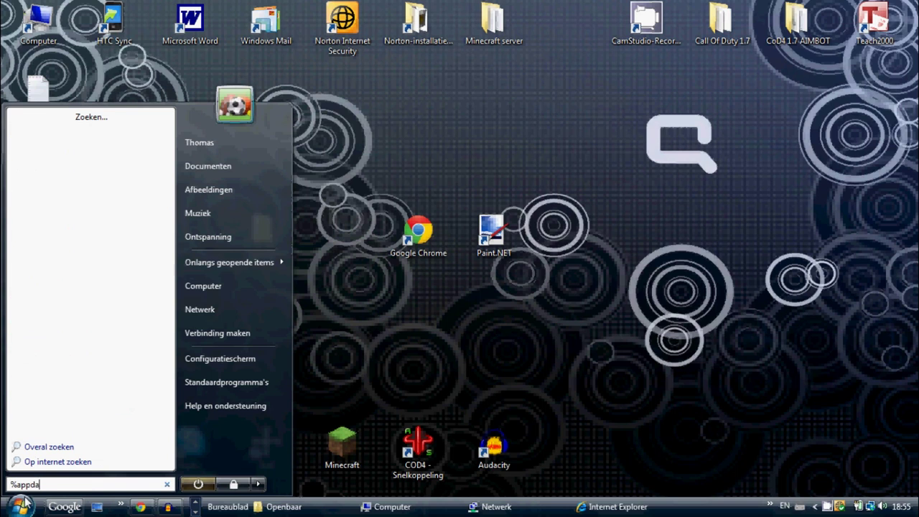
text(ta%)
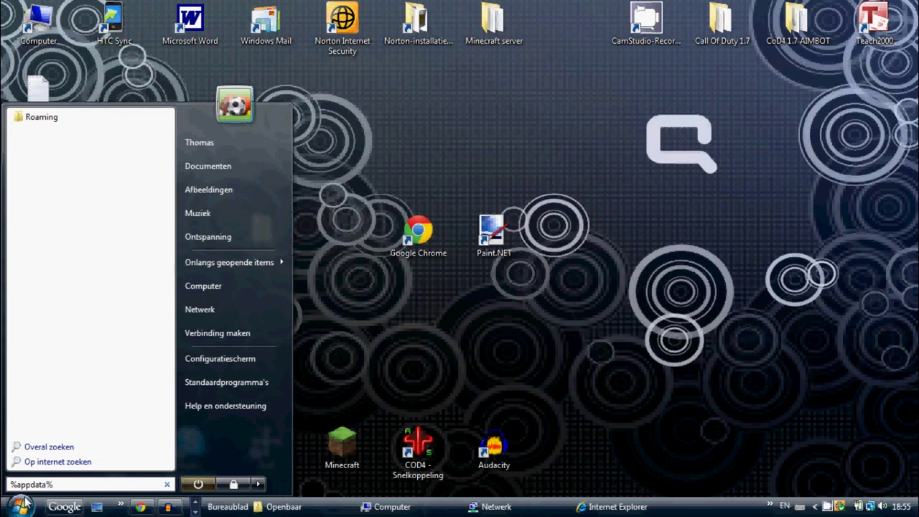
key(Return)
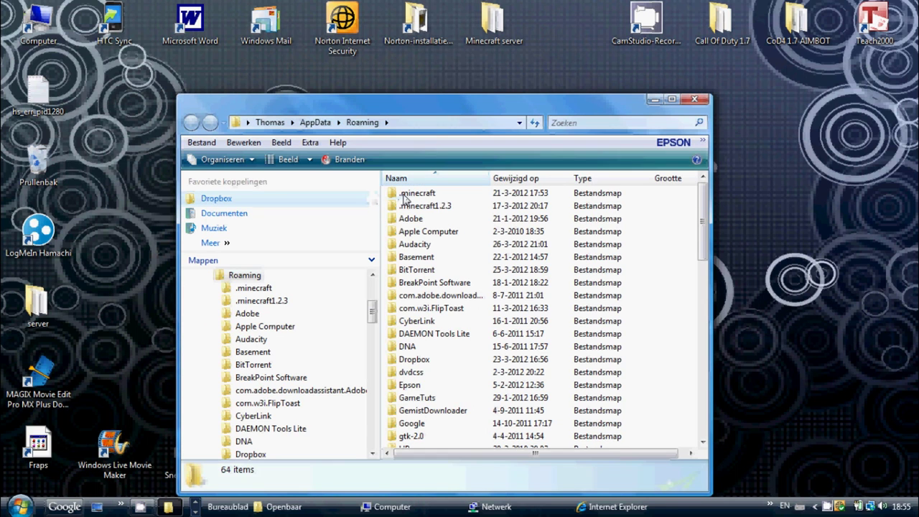
Step: Go into .minecraft\bin and select the minecraft JAR, with Texturepack visible beside the window
double_click(404, 196)
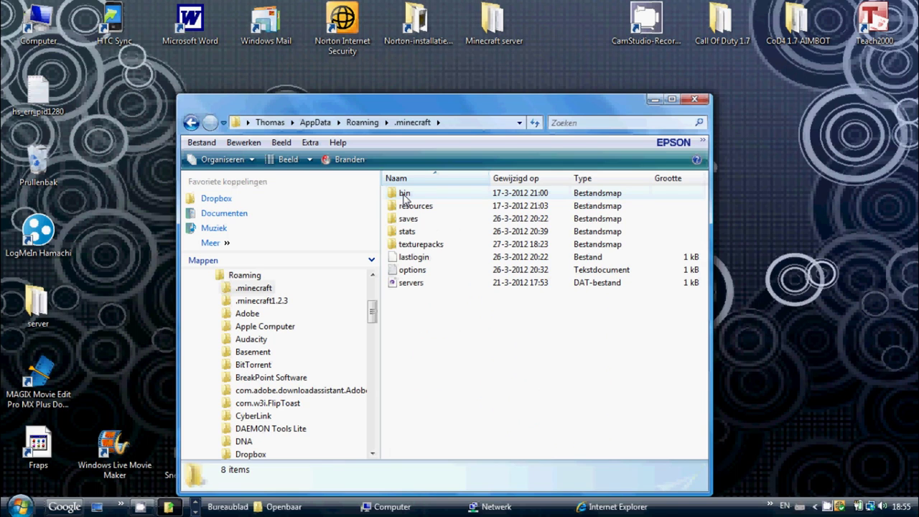
double_click(404, 195)
drag(376, 109, 514, 72)
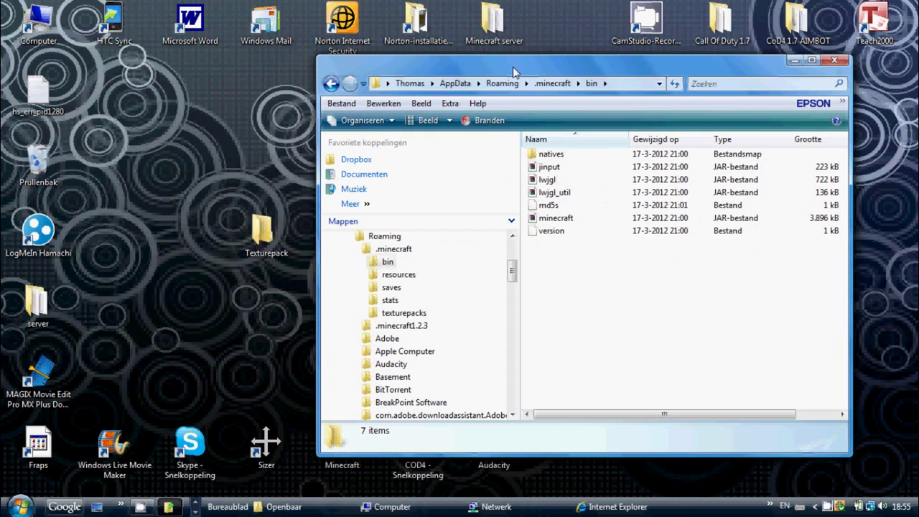
click(564, 219)
Step: Extract the minecraft JAR into Texturepack\minecraft using WinRAR's Bestanden uitpakken
drag(563, 219, 267, 244)
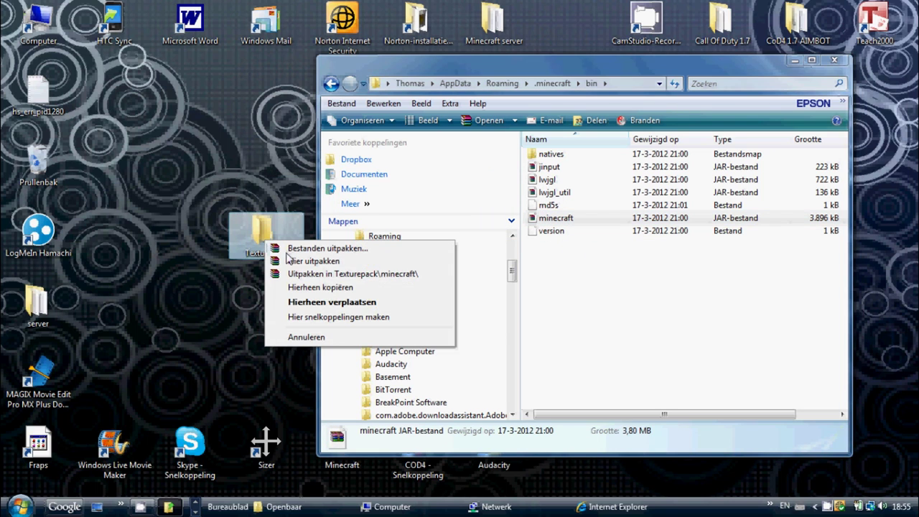
click(290, 249)
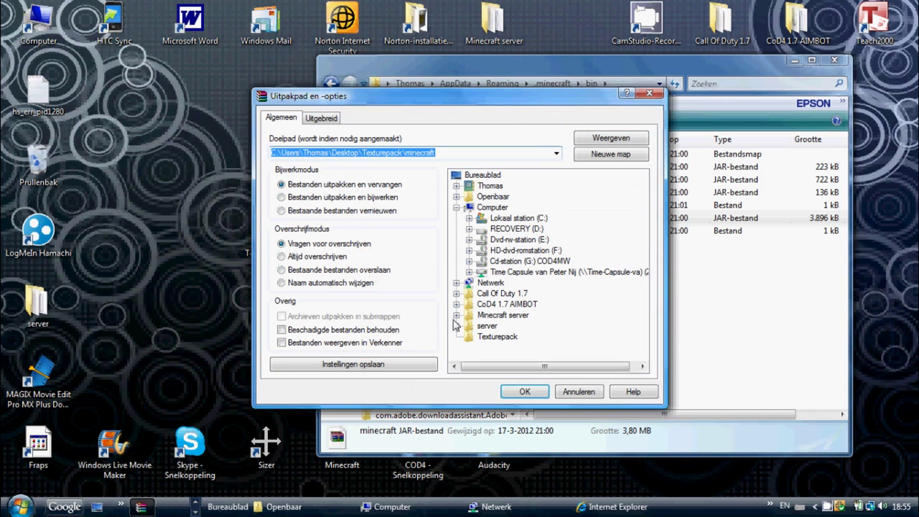
click(524, 392)
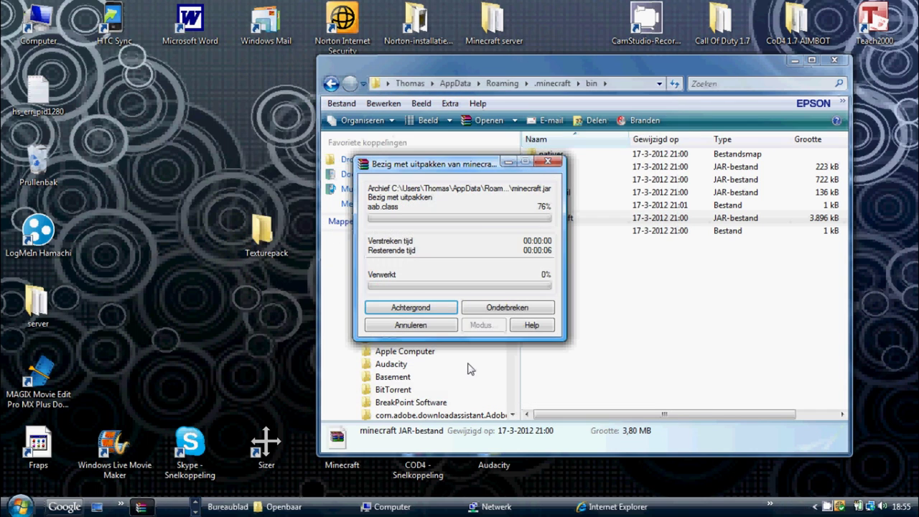
Step: Minimize the Audacity and bin windows to reveal the desktop
click(200, 507)
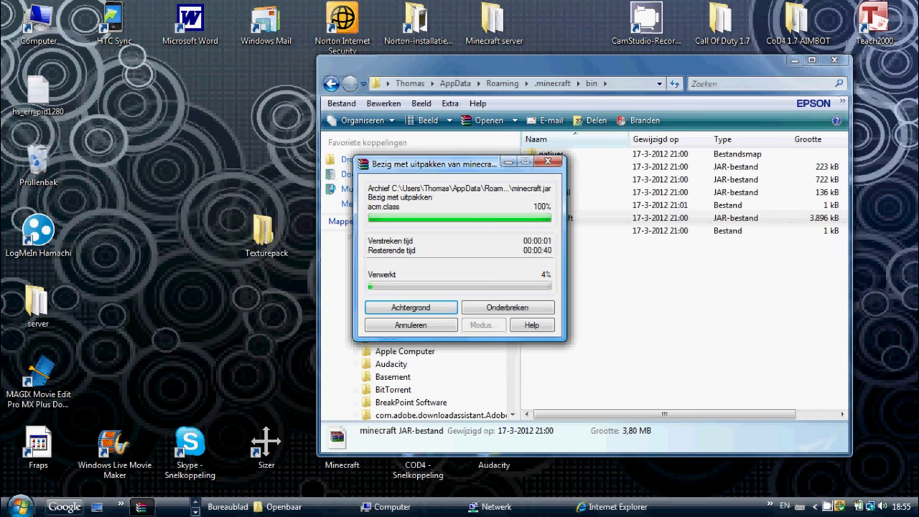
click(856, 9)
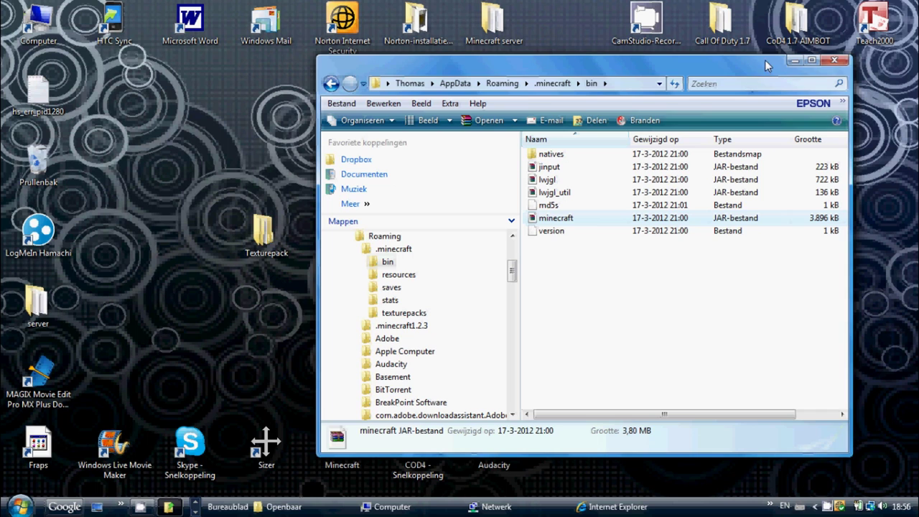
click(794, 61)
Step: Open Texturepack\minecraft maximized and select all the .class files
double_click(276, 237)
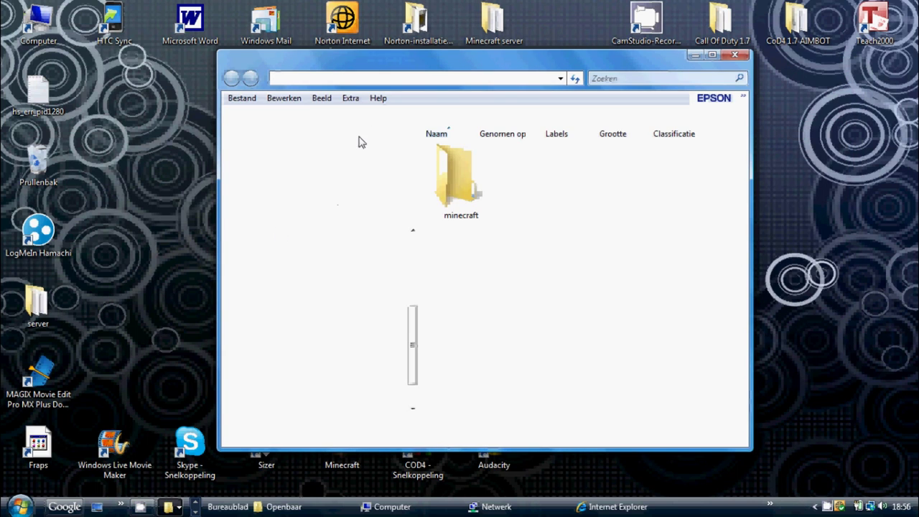
double_click(460, 178)
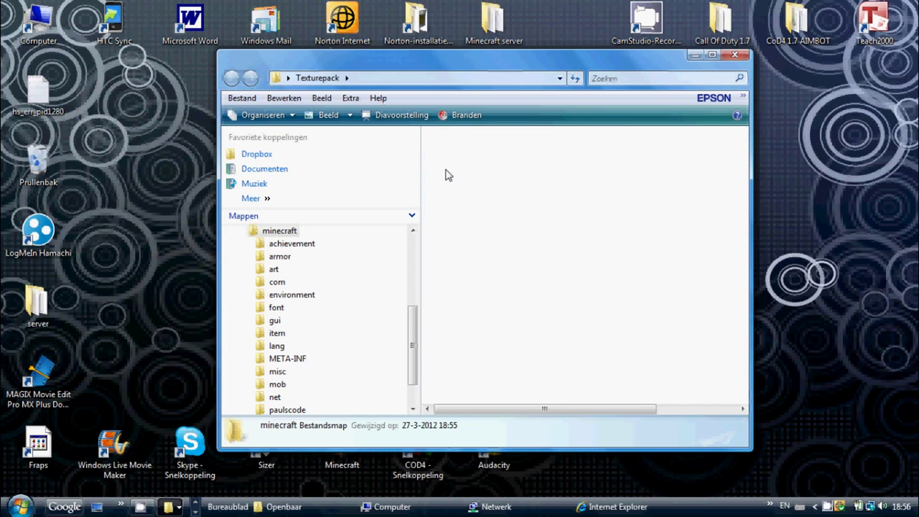
double_click(511, 65)
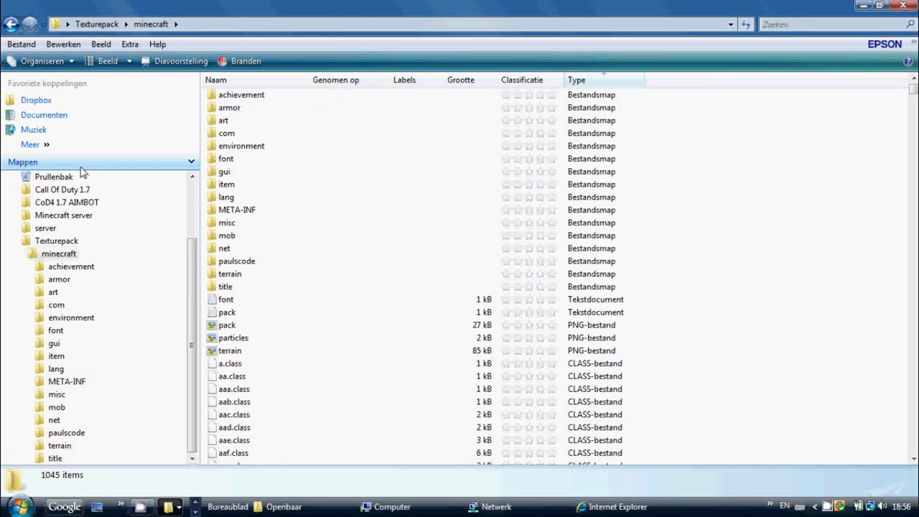
scroll(239, 189, down, 3)
click(234, 252)
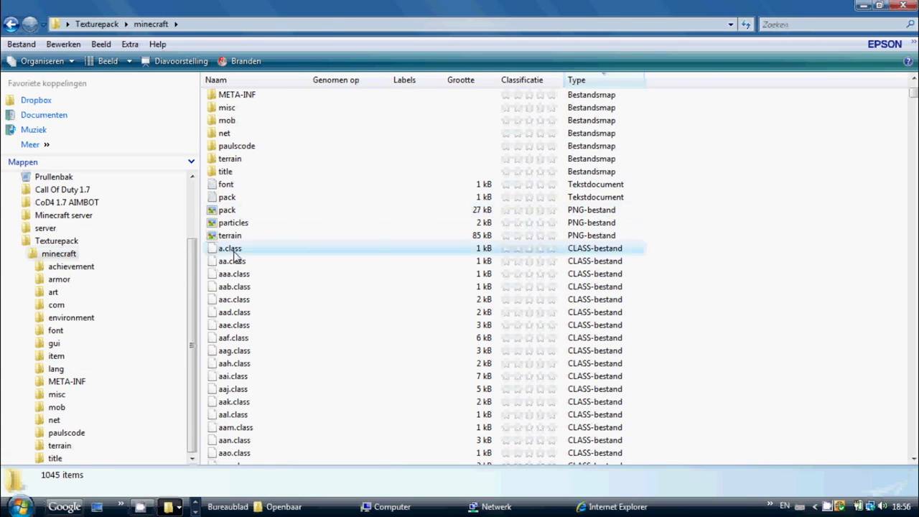
drag(655, 251, 357, 514)
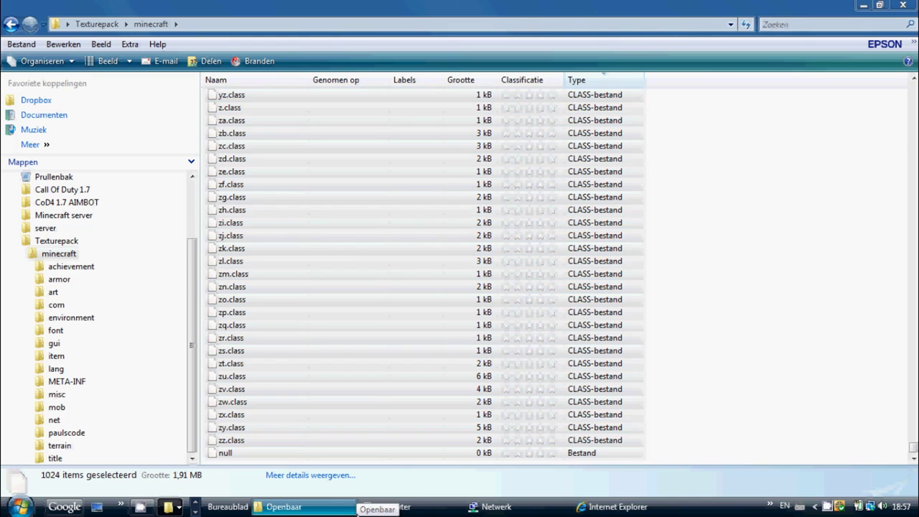
Step: Delete the selected .class files, confirming the move of 1,024 items to the Recycle Bin
key(Delete)
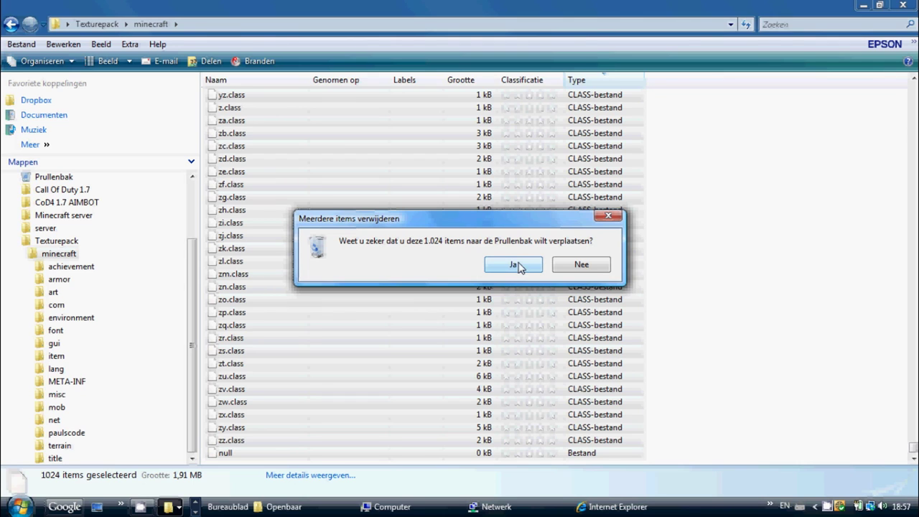
click(514, 265)
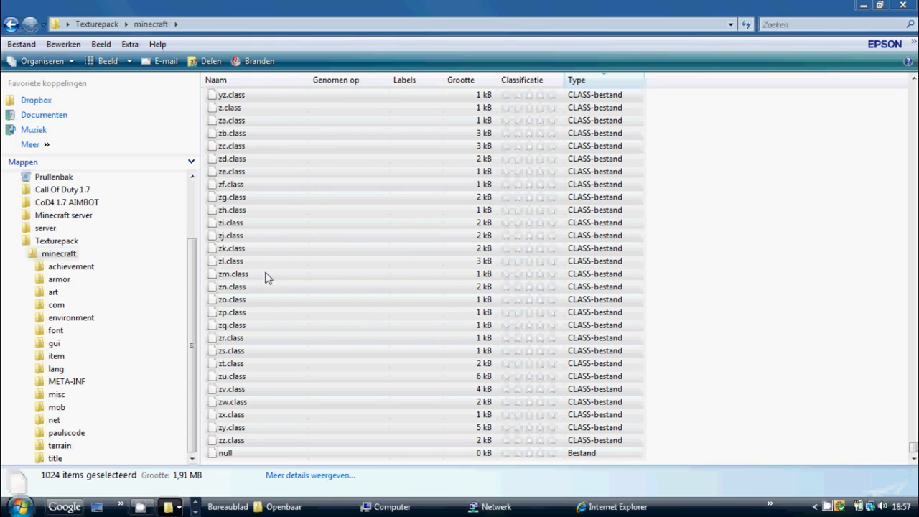
Step: Once deletion finishes, select the terrain image among the 21 remaining items
mouse_move(237, 364)
mouse_down()
mouse_move(240, 93)
mouse_move(254, 371)
mouse_move(235, 352)
mouse_up()
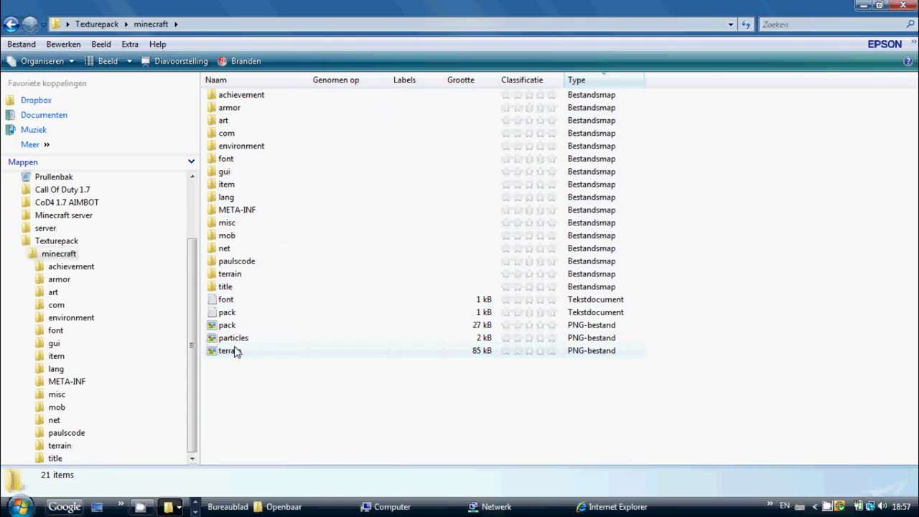
click(238, 352)
Step: Open terrain.png in Paint.NET
right_click(237, 352)
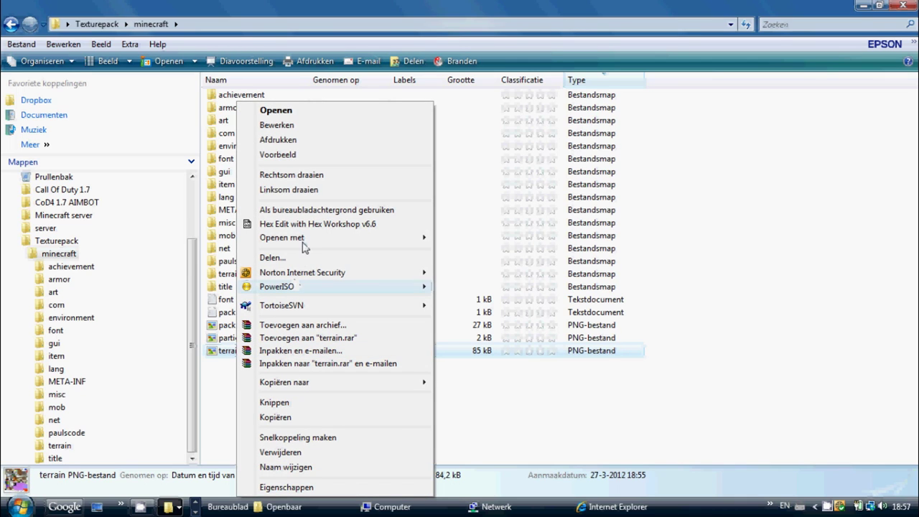
mouse_move(323, 243)
click(480, 269)
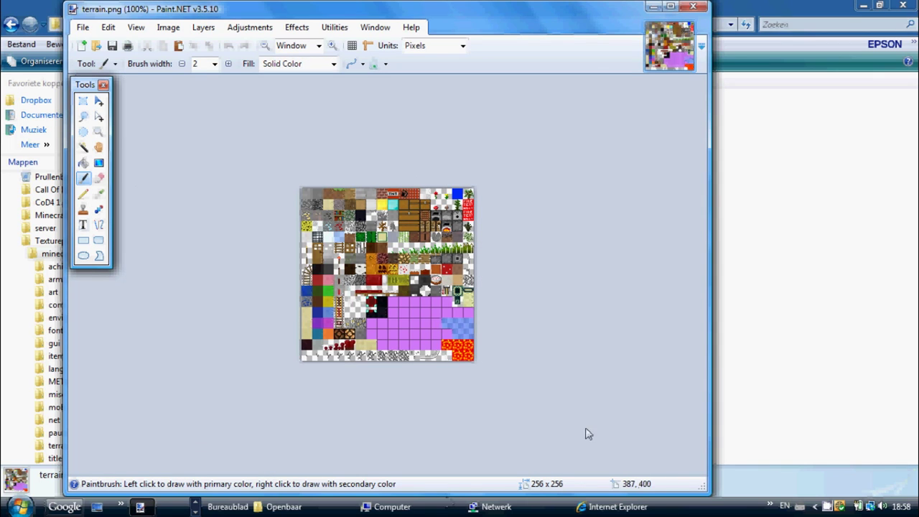
Step: Show the Colors palette window
click(135, 28)
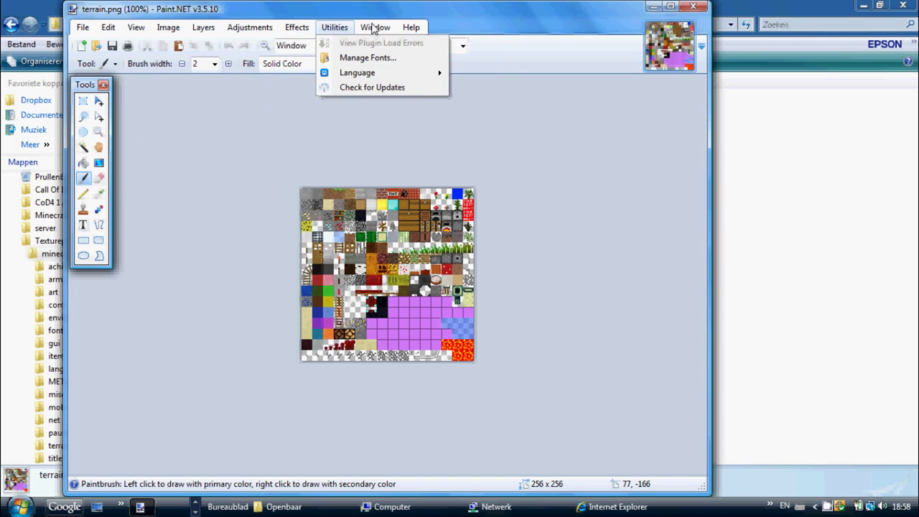
mouse_move(380, 29)
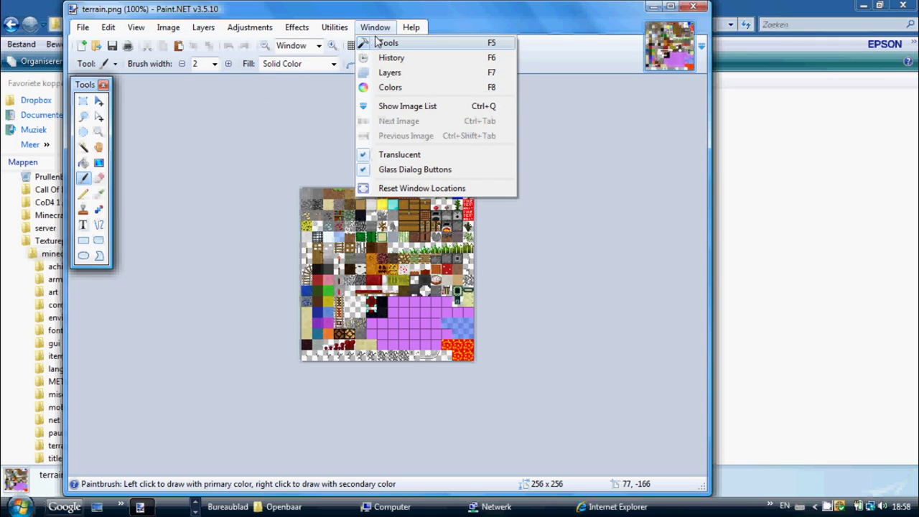
click(382, 88)
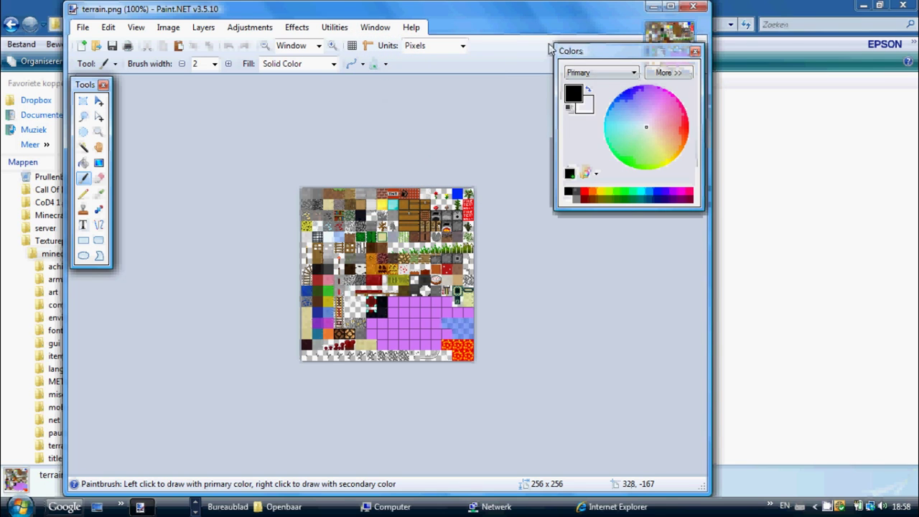
Step: Zoom the texture sheet to 400% and select the Pan tool
click(331, 45)
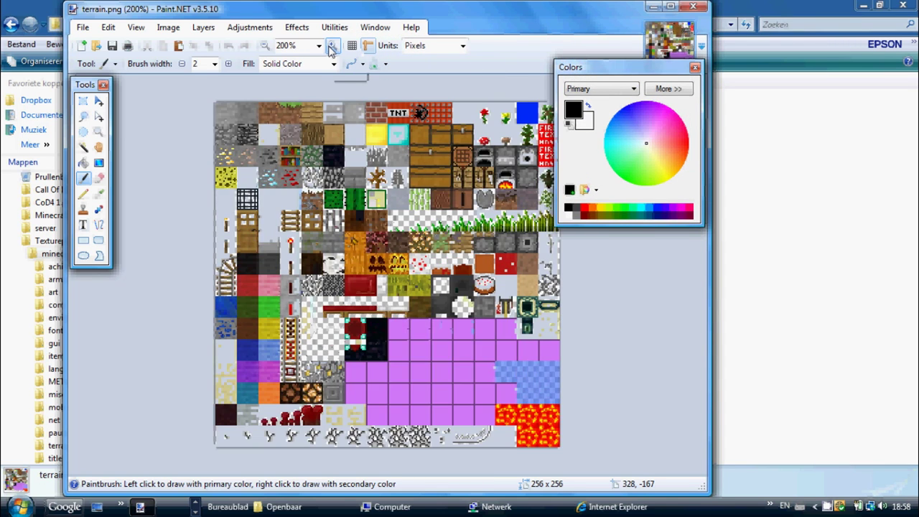
click(331, 45)
click(332, 46)
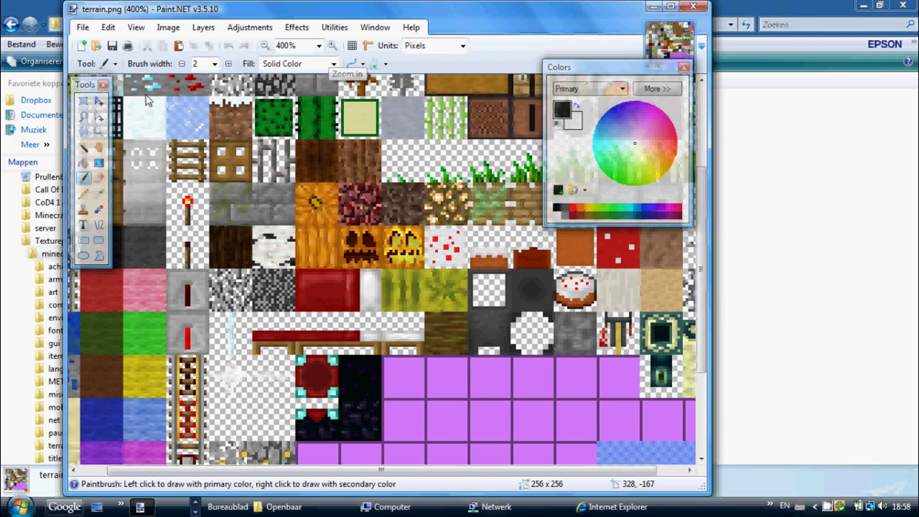
click(99, 147)
Step: Set the primary colour to red and brush it onto the top-row dirt tile
drag(161, 169, 191, 317)
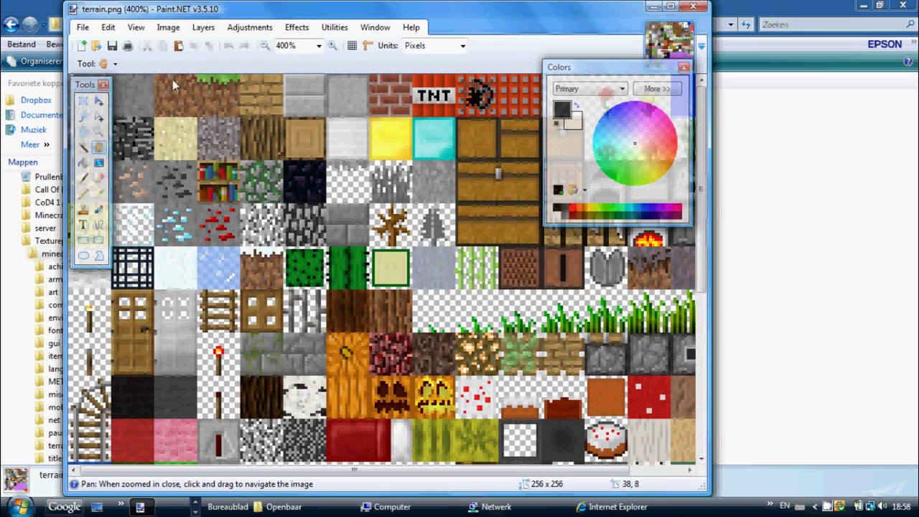
click(637, 148)
drag(637, 148, 682, 137)
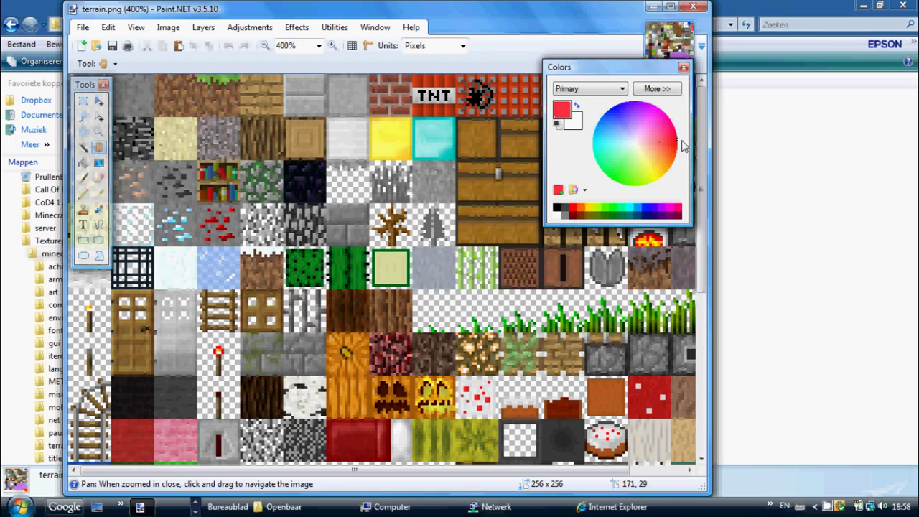
click(84, 178)
drag(178, 96, 183, 105)
drag(168, 100, 159, 108)
Step: Dot red pixels onto the cake tile with the Pencil
click(84, 195)
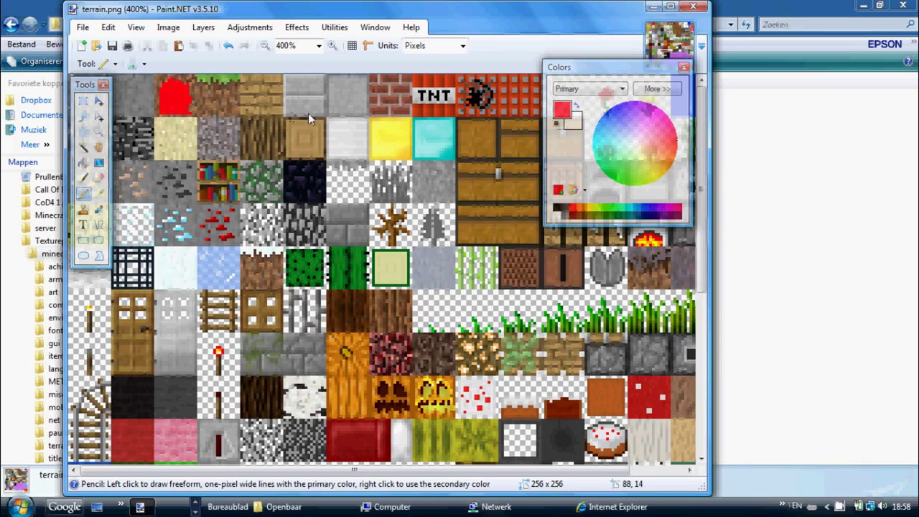
scroll(277, 145, down, 10)
scroll(215, 359, up, 8)
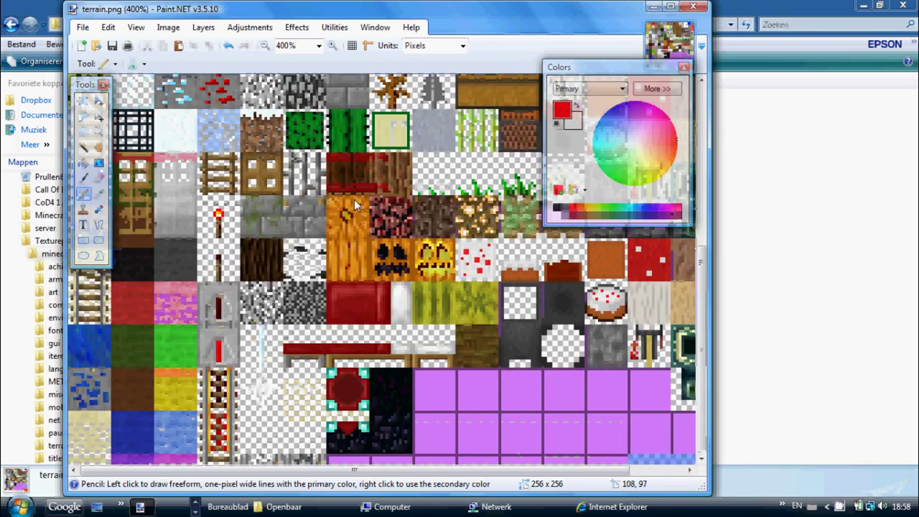
drag(233, 470, 287, 470)
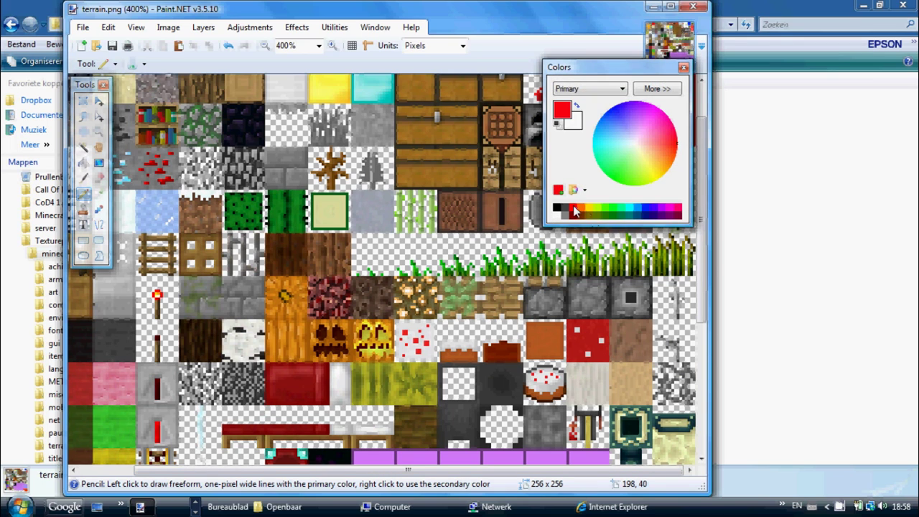
click(537, 388)
click(548, 388)
click(542, 383)
click(550, 382)
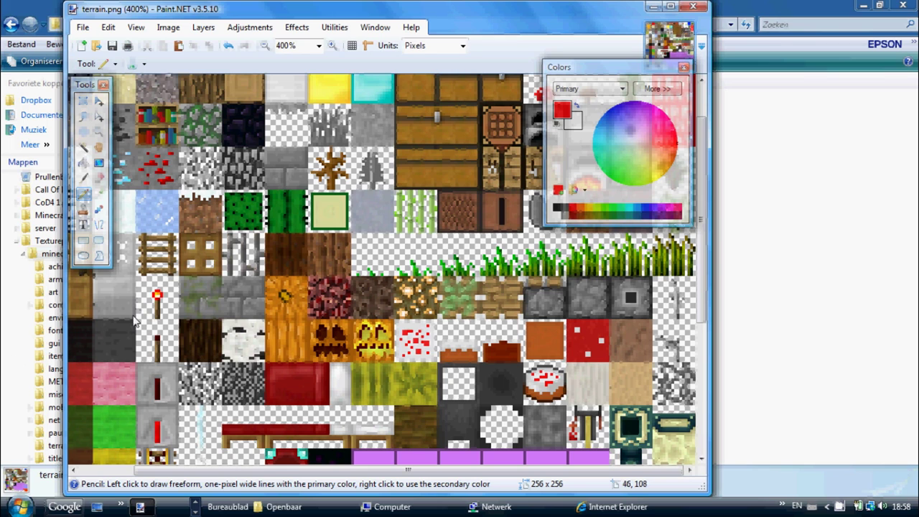
Step: Save terrain.png as PNG and close Paint.NET
click(112, 45)
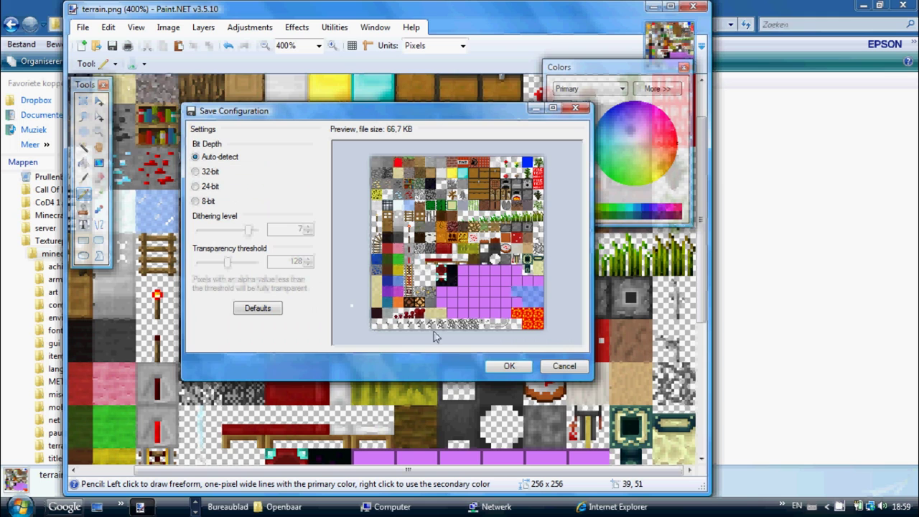
click(509, 365)
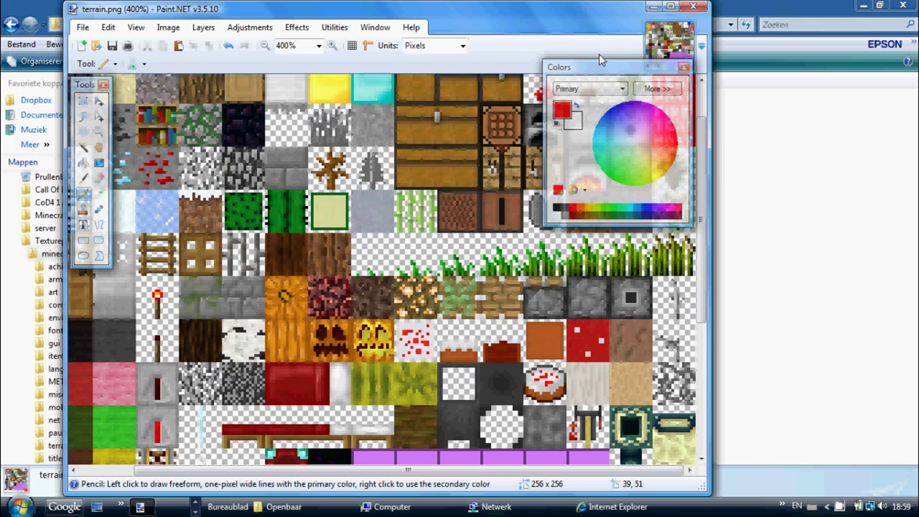
click(691, 8)
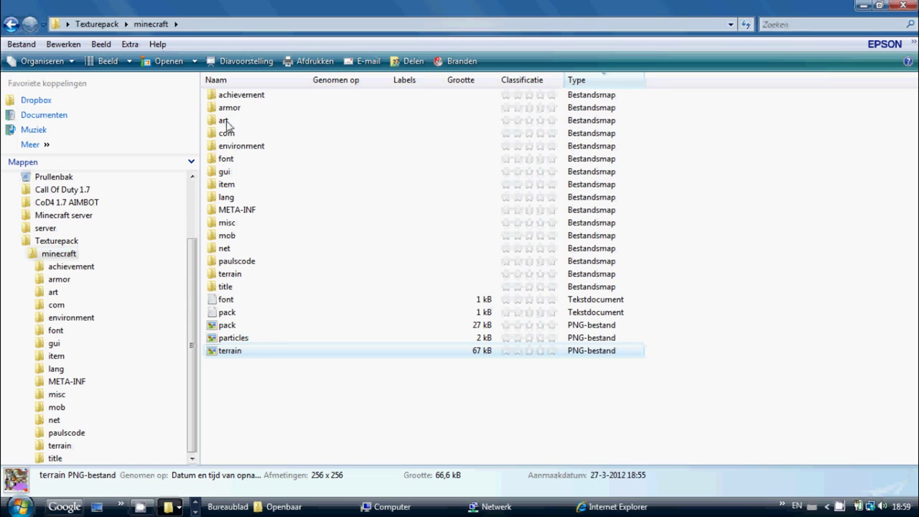
double_click(240, 175)
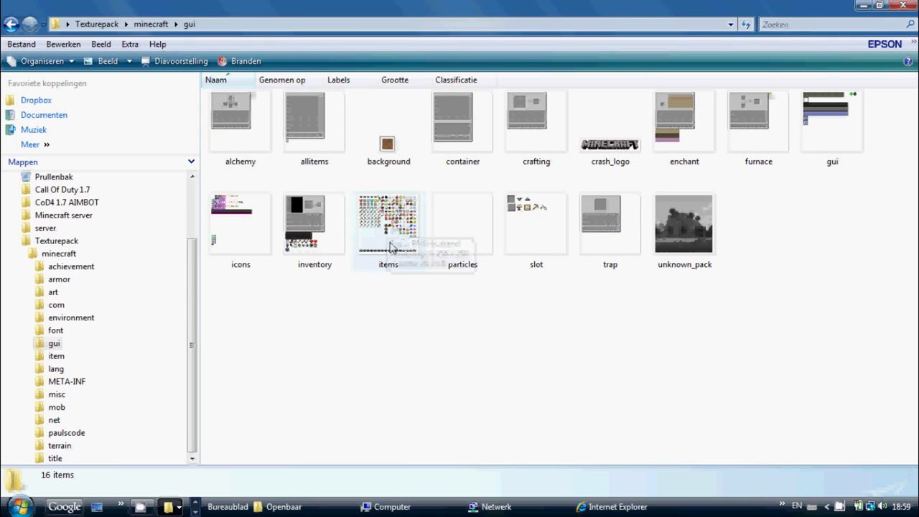
click(334, 246)
click(10, 25)
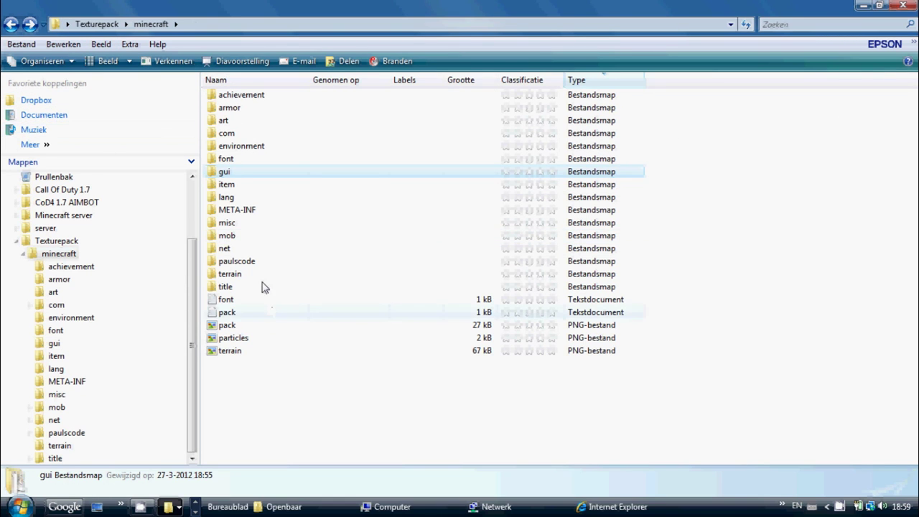
click(10, 25)
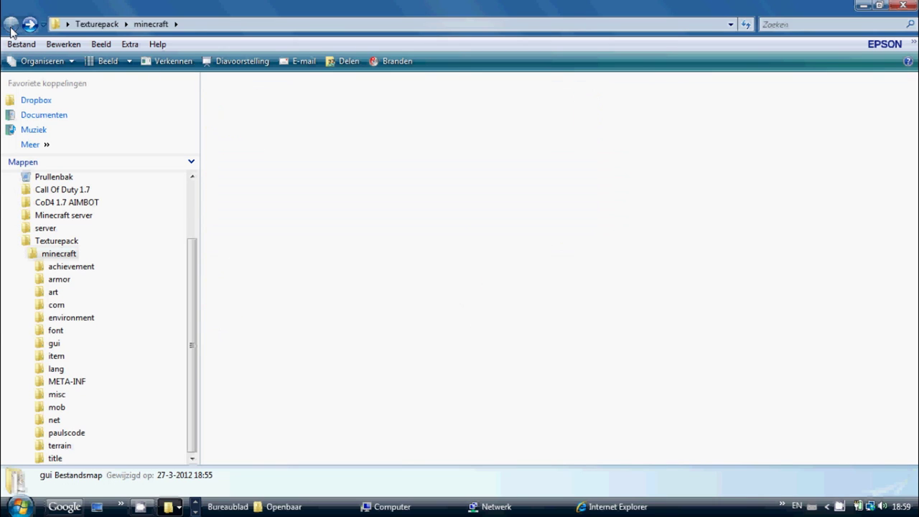
Step: Add all 21 minecraft-folder items to a ZIP archive named TexturePack.zip
click(30, 25)
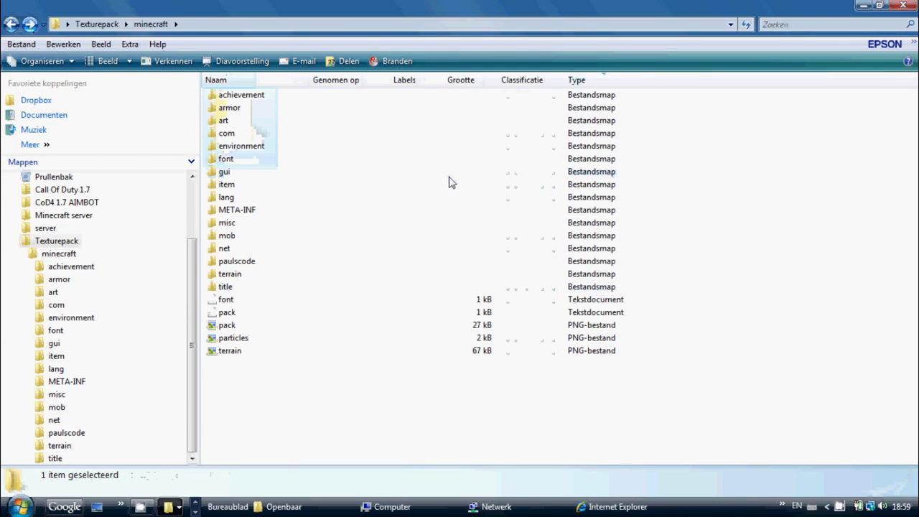
drag(474, 405, 263, 84)
right_click(272, 151)
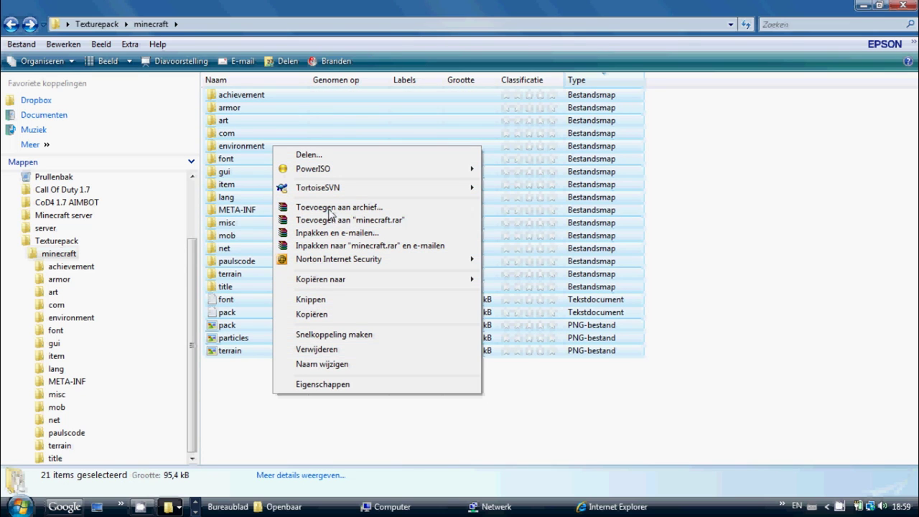
click(330, 211)
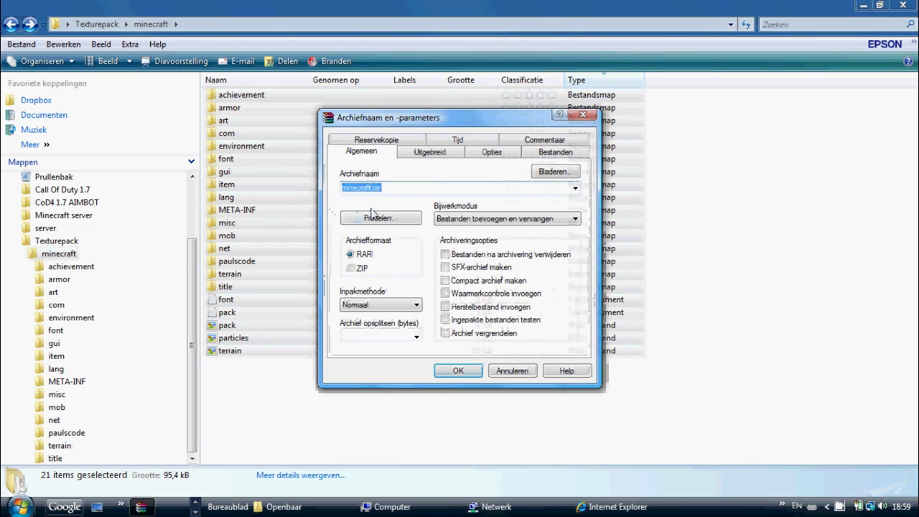
key(BackSpace)
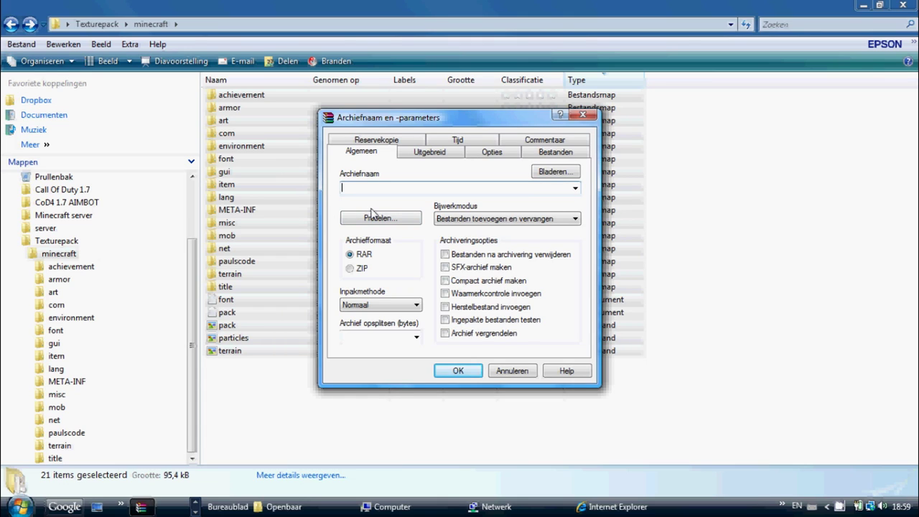
text(Textur)
click(351, 268)
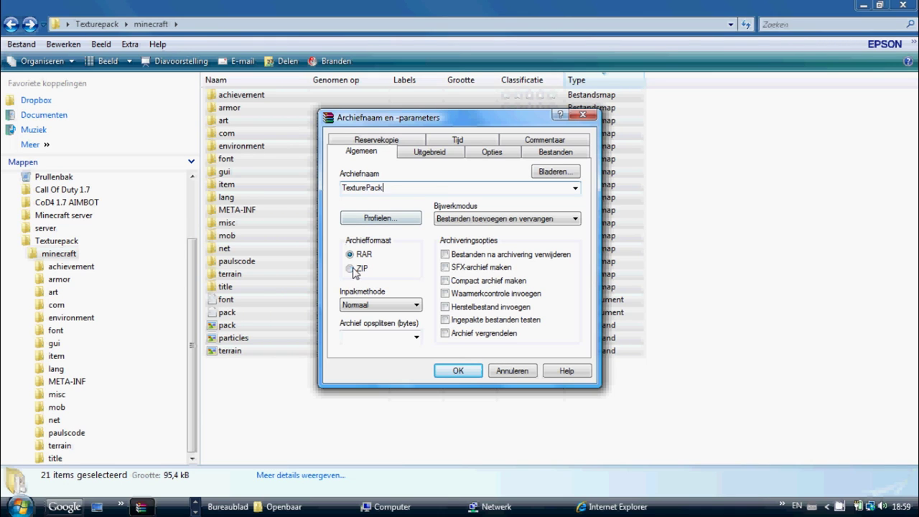
click(471, 370)
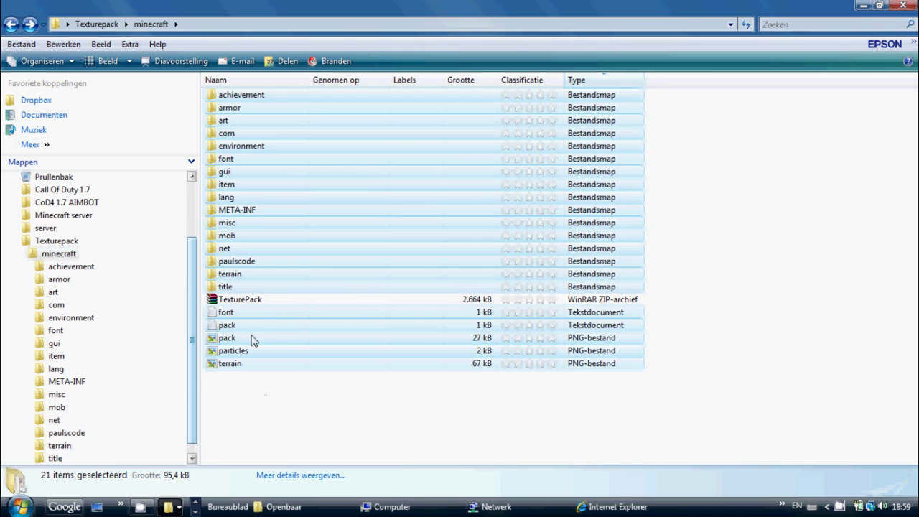
Step: Go back from the .minecraft bin folder and open the texturepacks folder
click(169, 506)
click(185, 487)
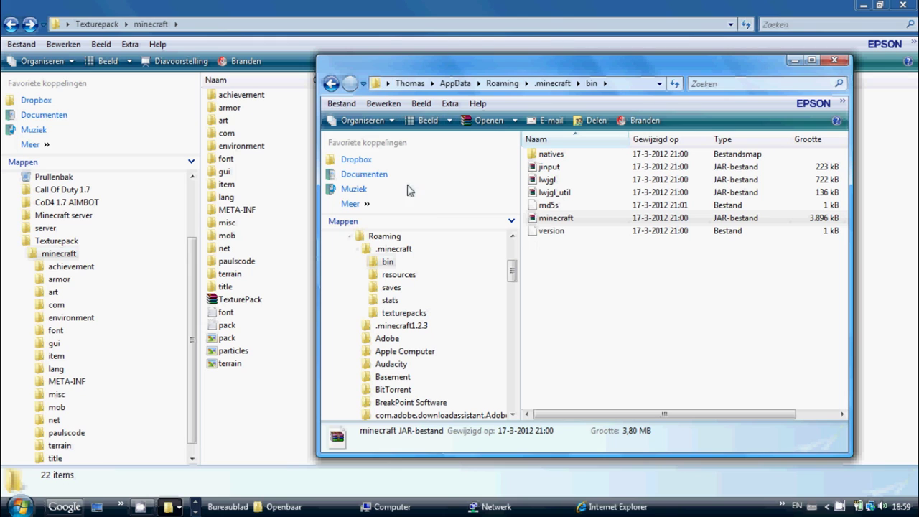
key(BackSpace)
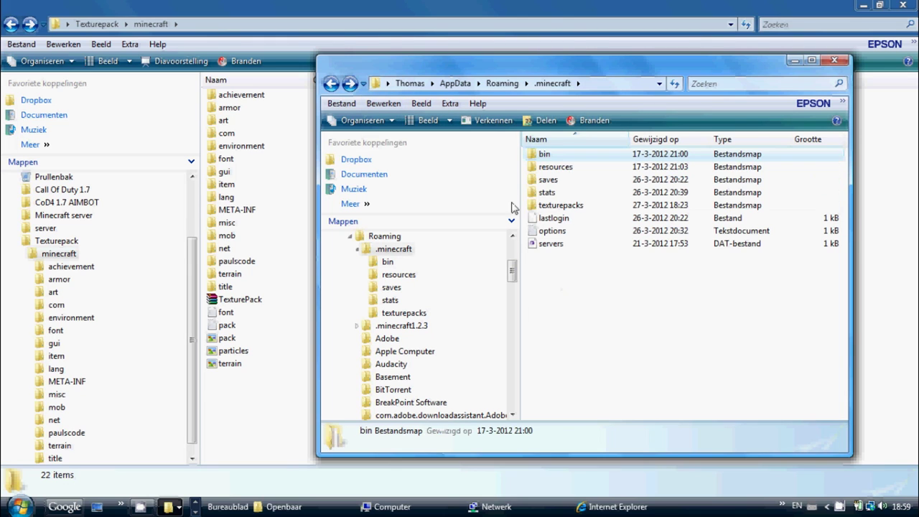
double_click(551, 207)
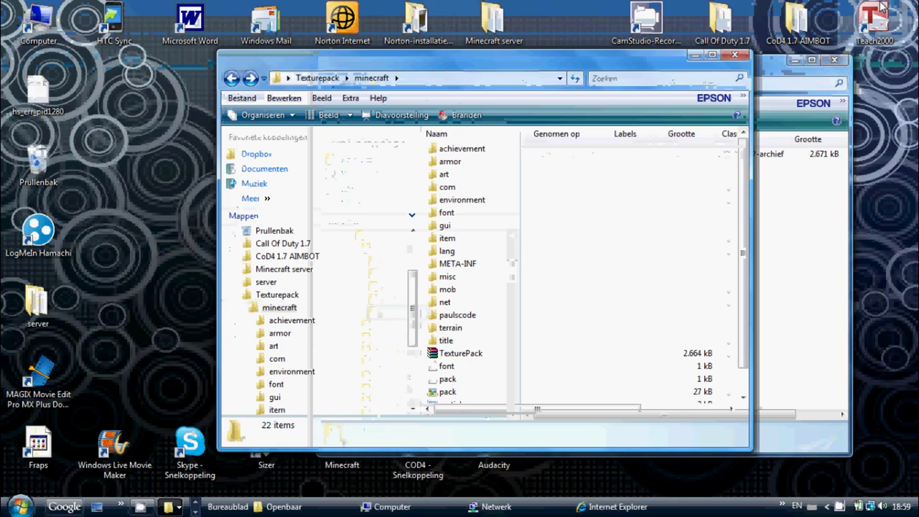
Step: Move TexturePack from the minecraft window into the texturepacks folder beside MyTexturepack
click(879, 6)
drag(593, 69, 249, 52)
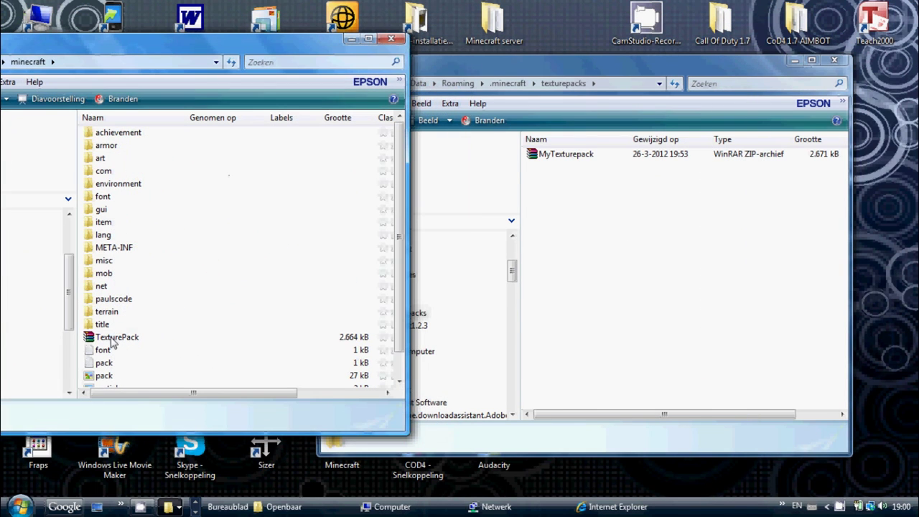
drag(113, 343, 558, 172)
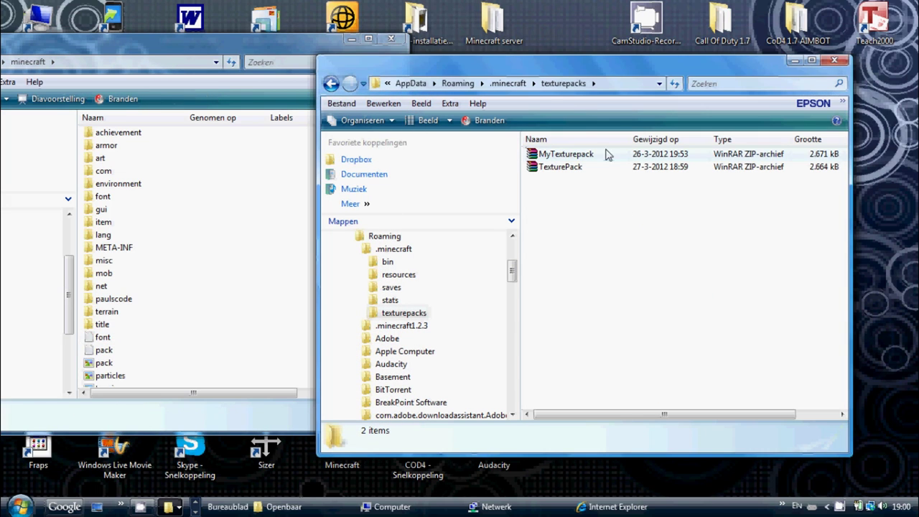
click(578, 223)
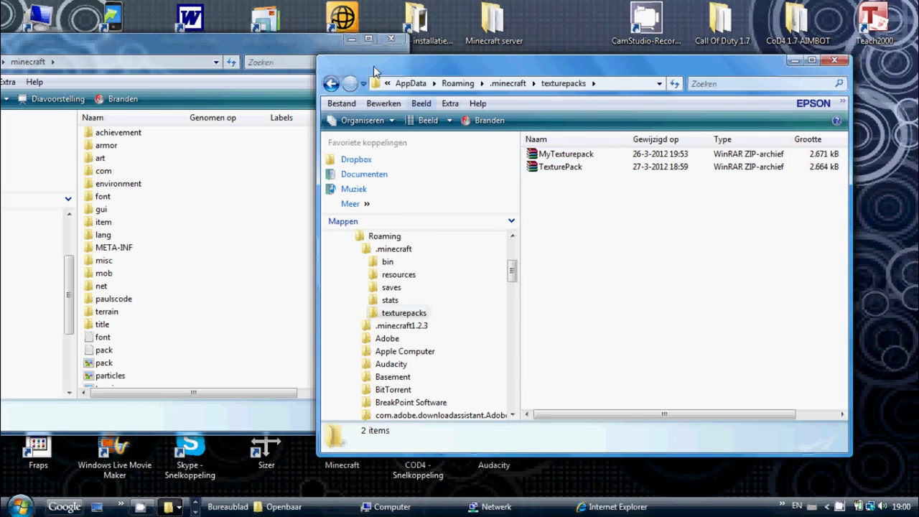
Step: Close the texture pack source window and the texturepacks window to return to the desktop
click(390, 39)
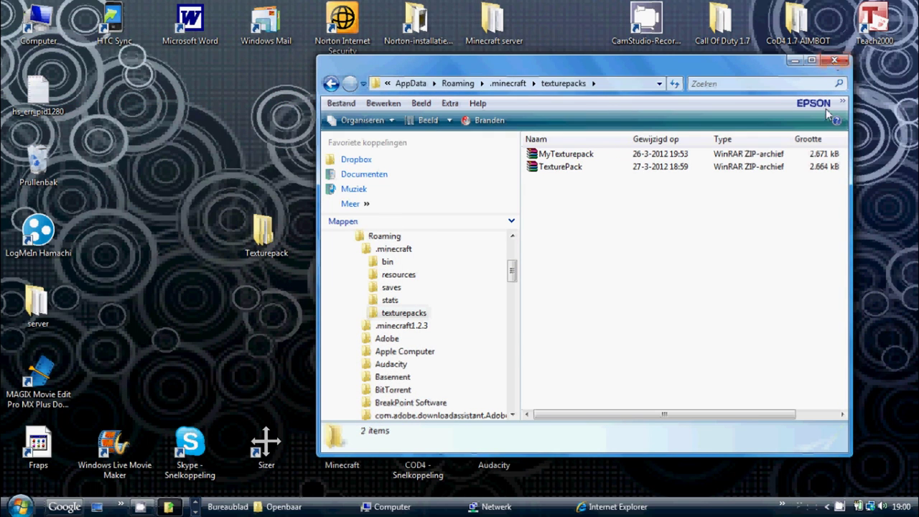
click(834, 60)
double_click(348, 451)
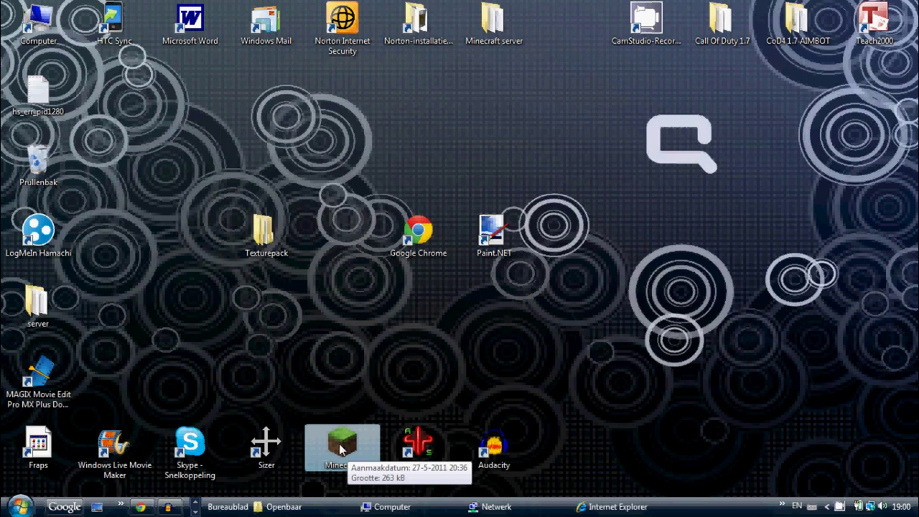
Step: Start the Minecraft launcher, log in, and answer the 'New update available' prompt
double_click(340, 446)
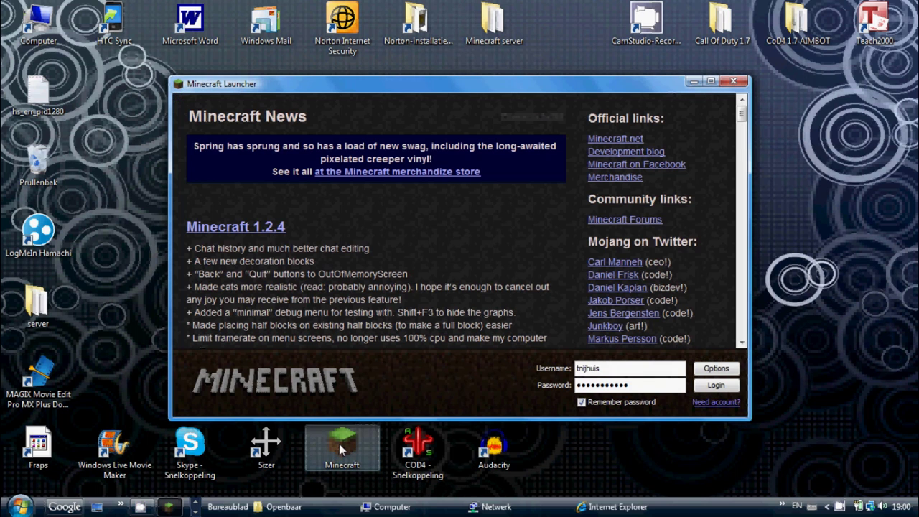
click(700, 387)
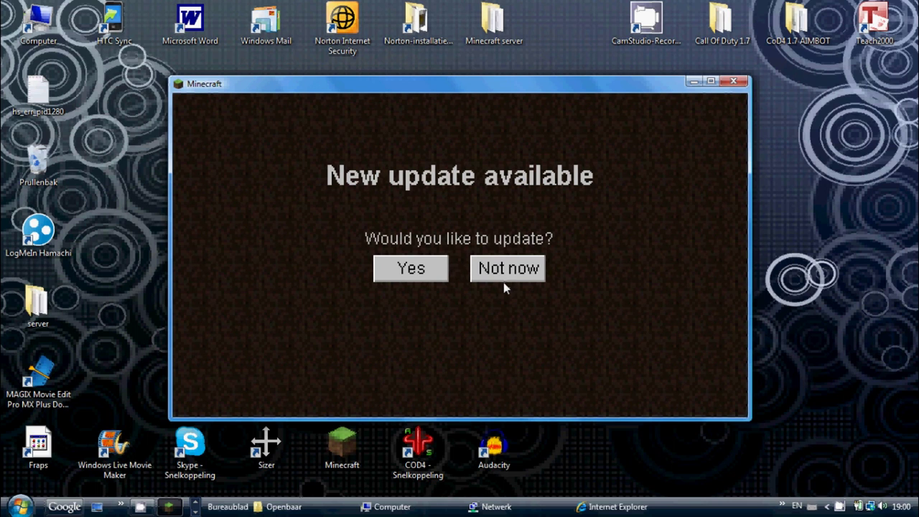
click(503, 278)
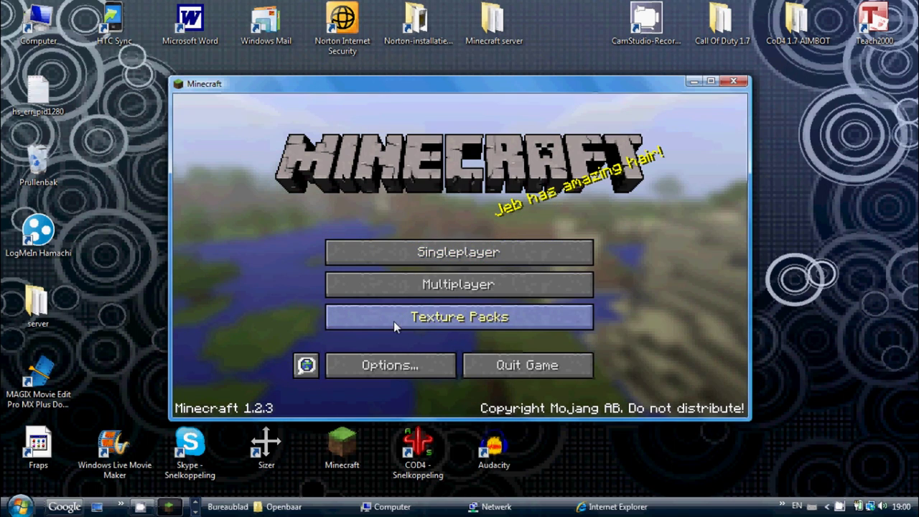
Step: Select TexturePack.zip under Texture Packs, close the opened folder window, and confirm with Done
click(394, 323)
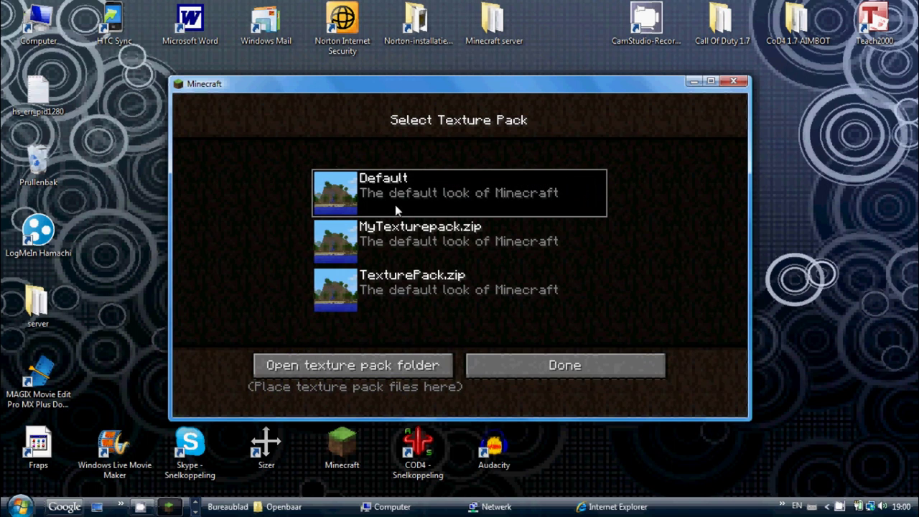
click(399, 280)
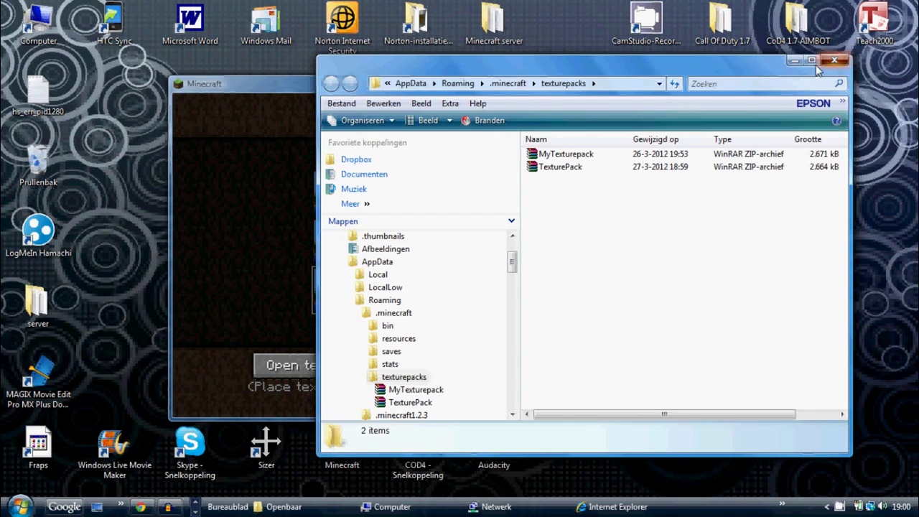
key(alt+F4)
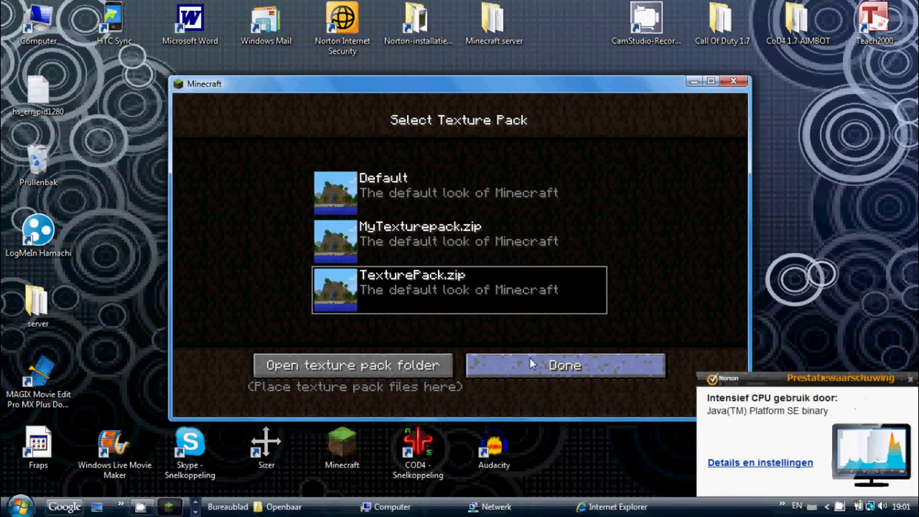
click(531, 363)
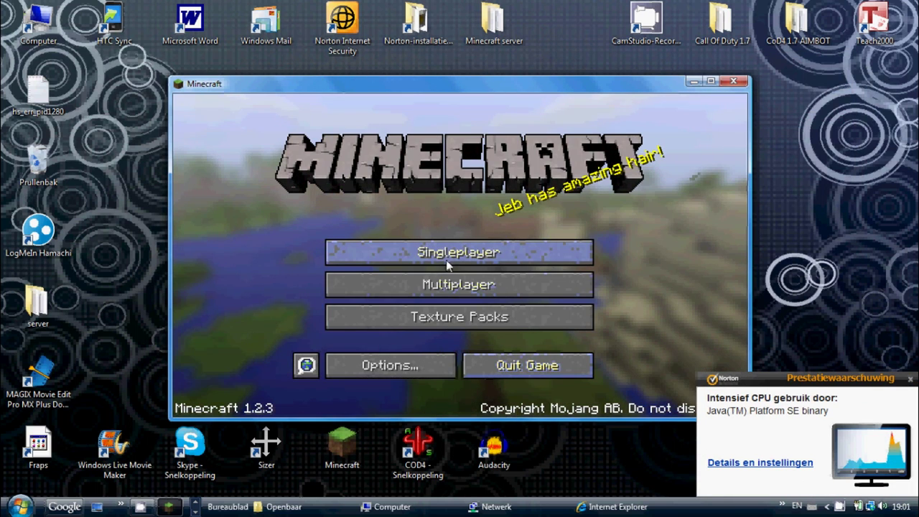
click(446, 257)
Step: Create a Creative-mode New World, get past the Norton CPU alert during generation, and resume play
click(515, 368)
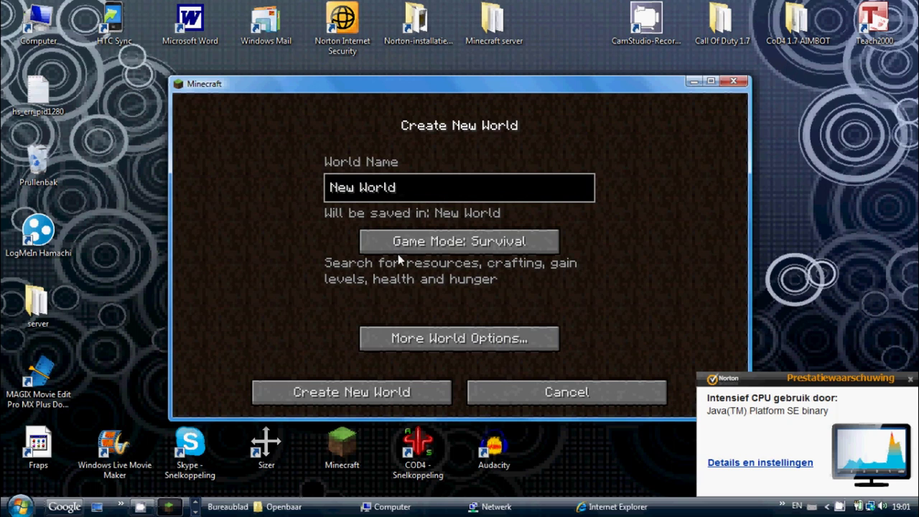
click(427, 246)
click(427, 245)
click(389, 392)
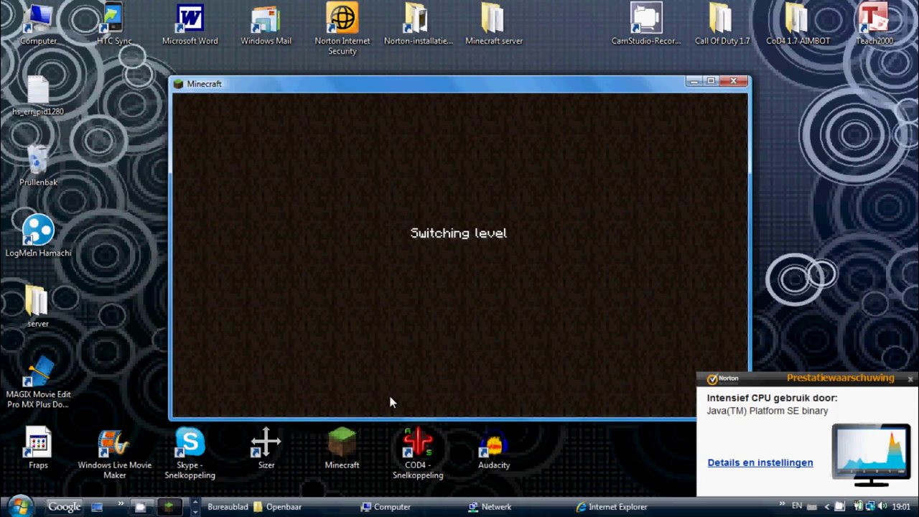
click(909, 380)
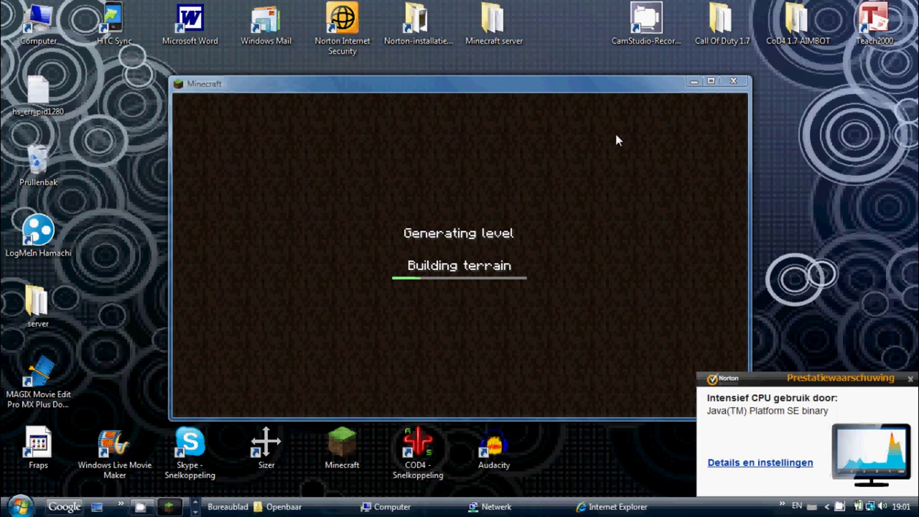
click(581, 89)
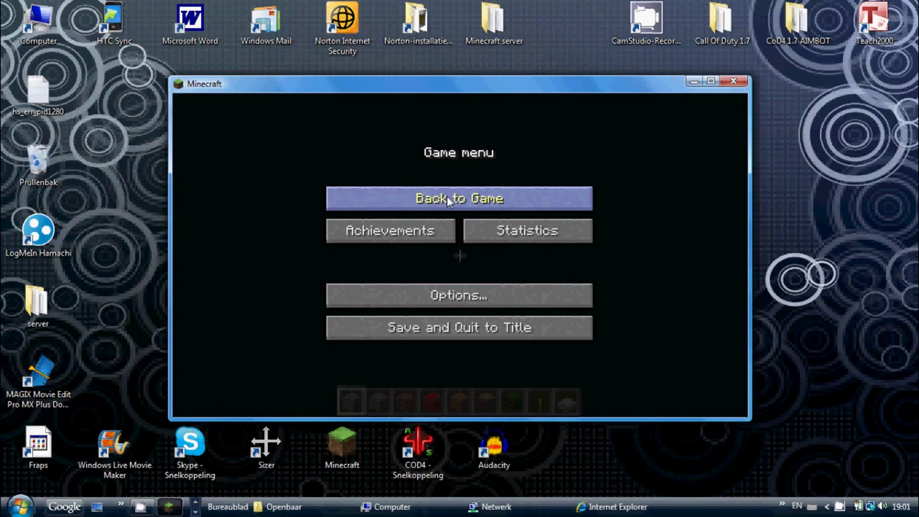
click(446, 197)
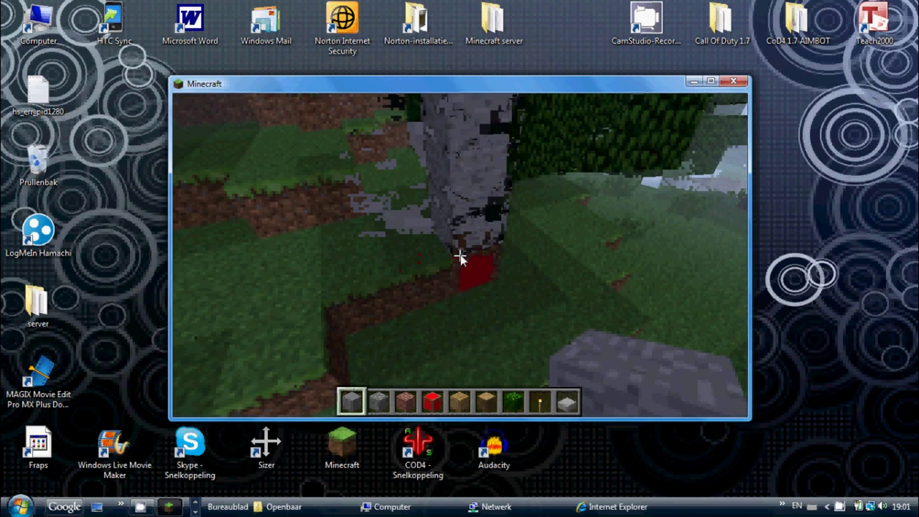
Step: Walk toward the red block and place four red beds on the grass
key(w)
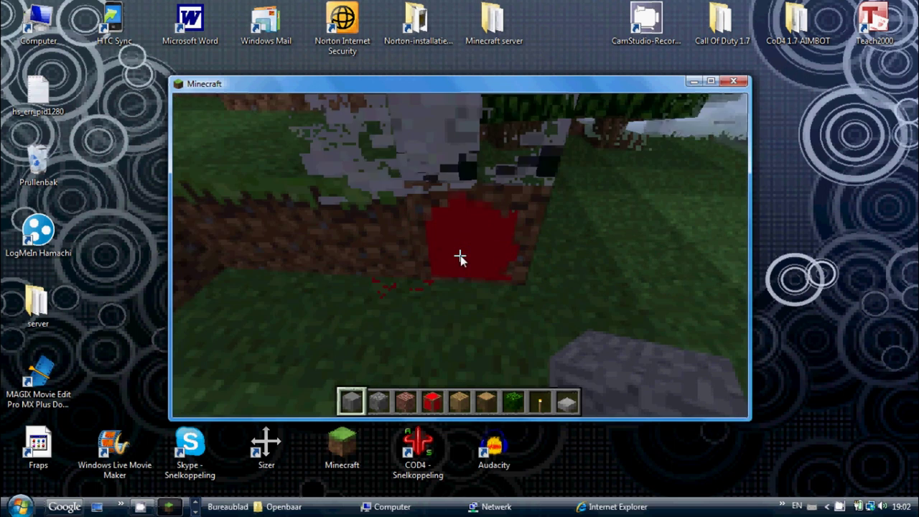
key(b)
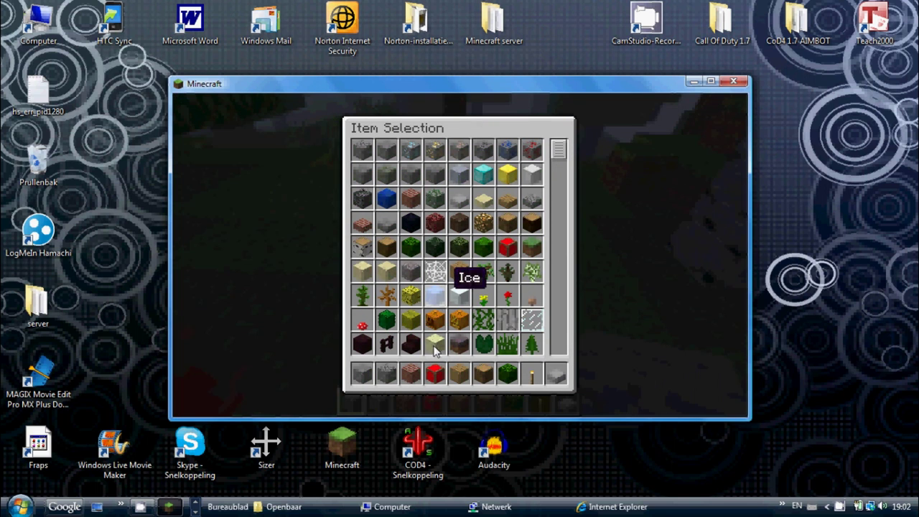
key(e)
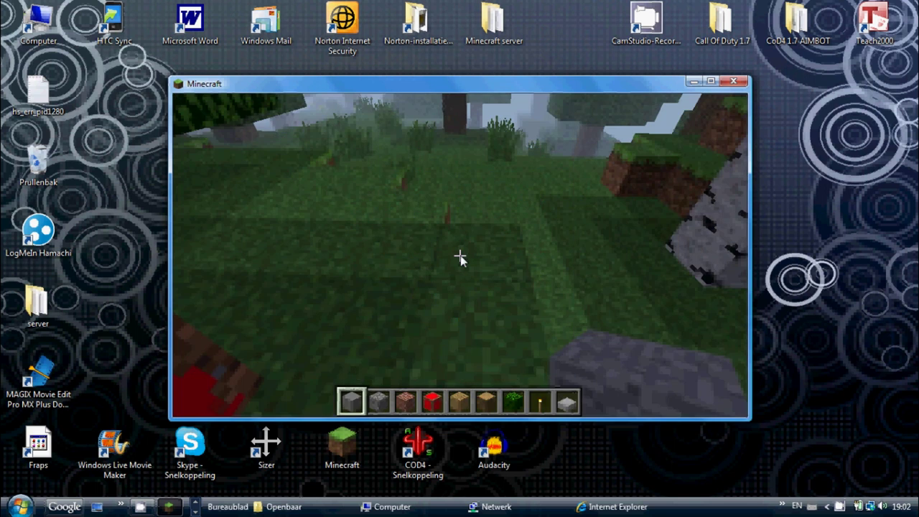
key(4)
right_click(447, 261)
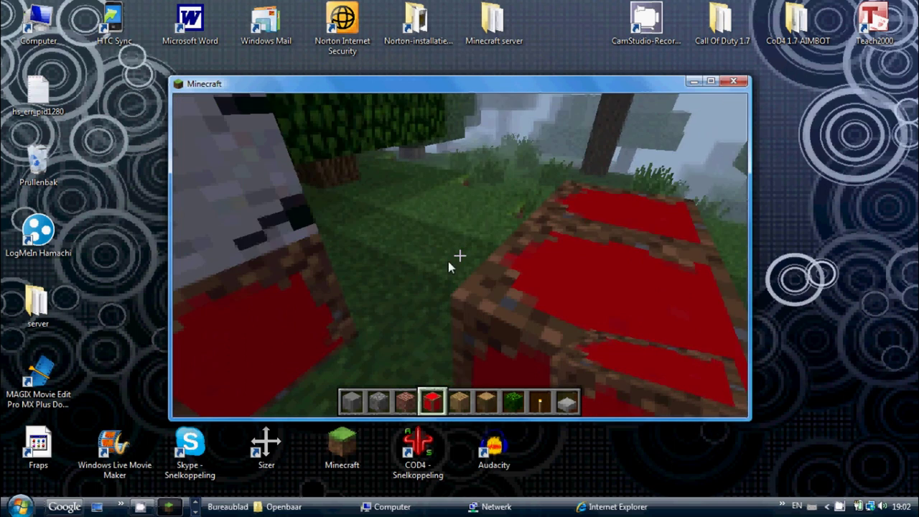
right_click(459, 256)
right_click(459, 256)
right_click(459, 255)
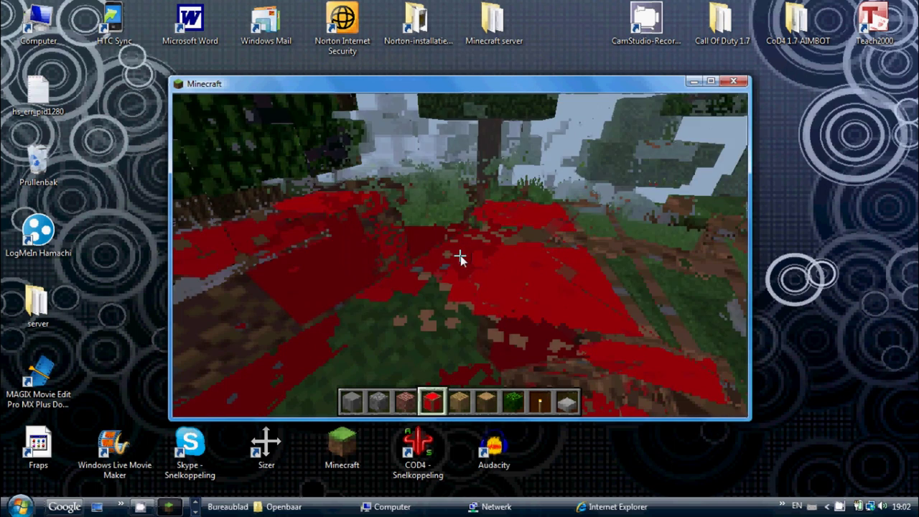
Step: Pick blocks from the creative inventory and place a cobblestone block and a stone slab
key(e)
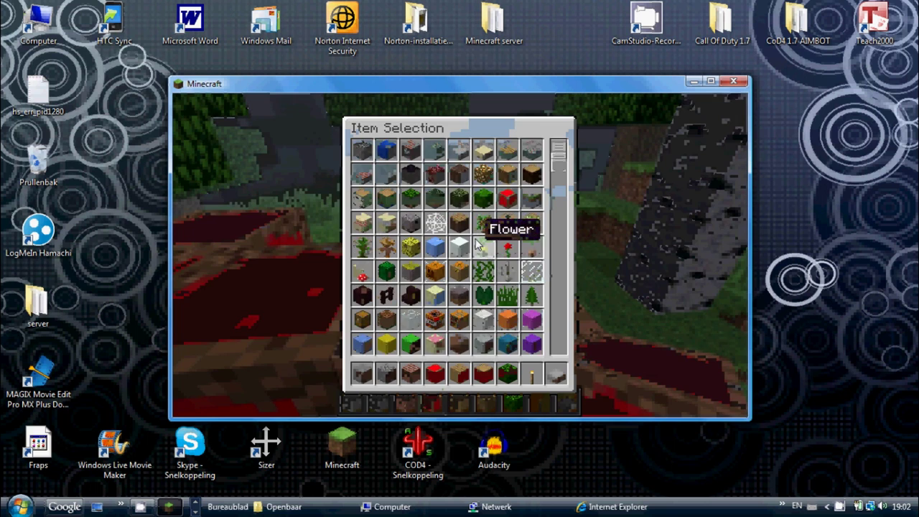
scroll(479, 244, down, 8)
scroll(479, 244, down, 8)
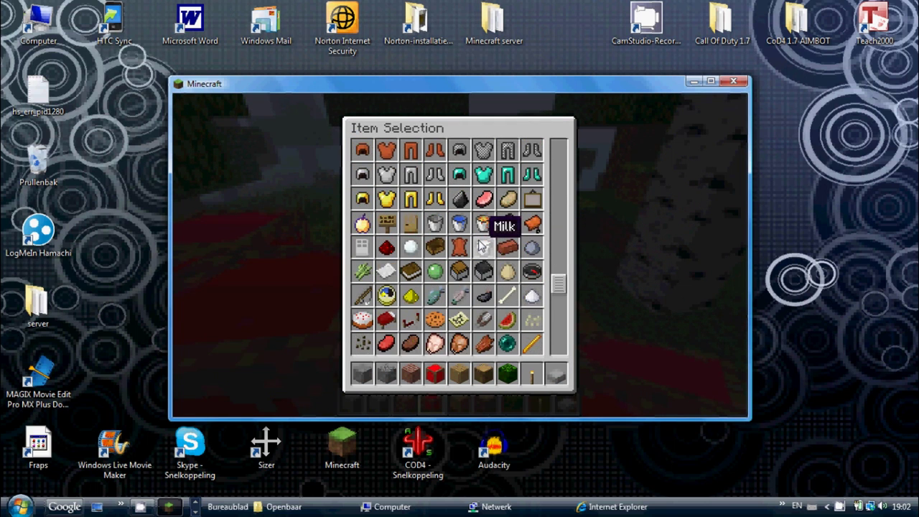
scroll(480, 245, down, 1)
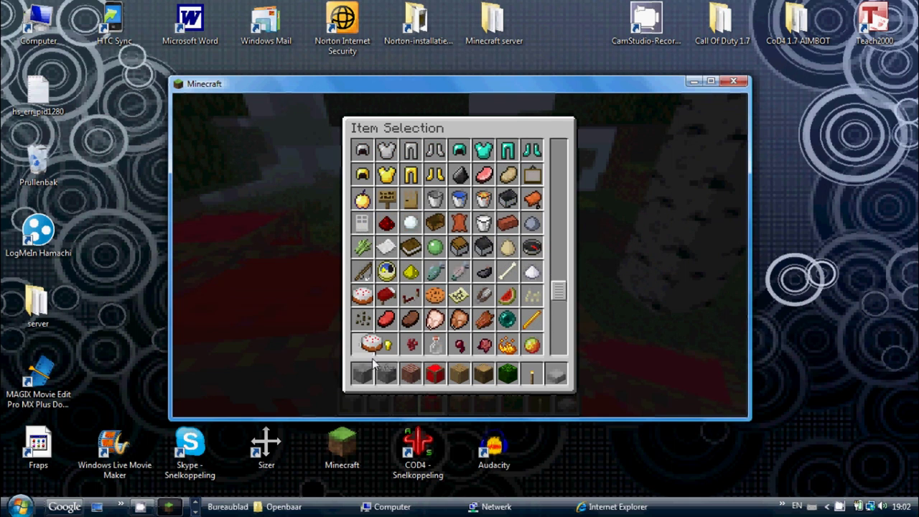
key(e)
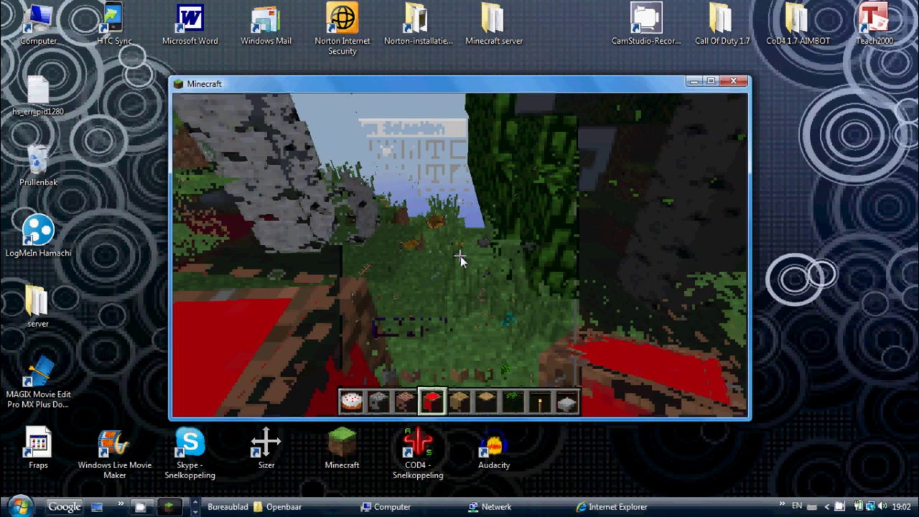
scroll(460, 258, down, 2)
scroll(460, 259, up, 1)
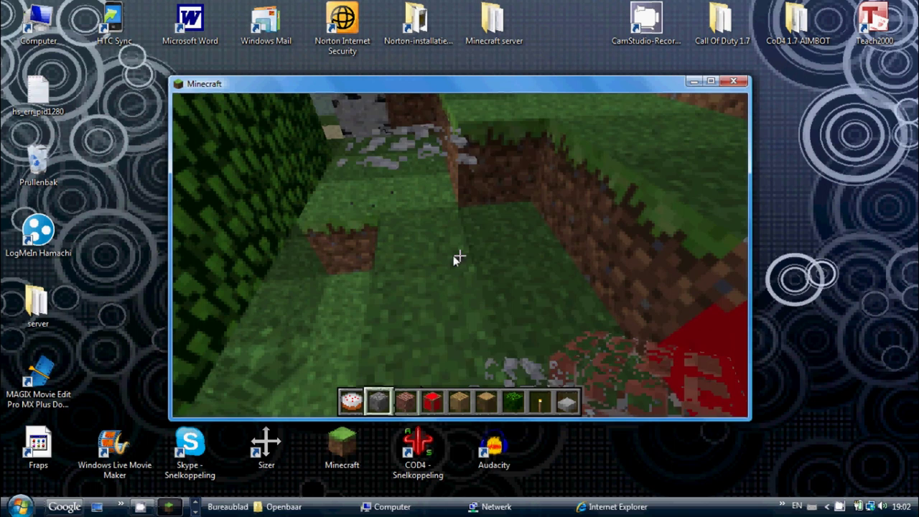
right_click(460, 258)
scroll(460, 258, up, 2)
right_click(460, 259)
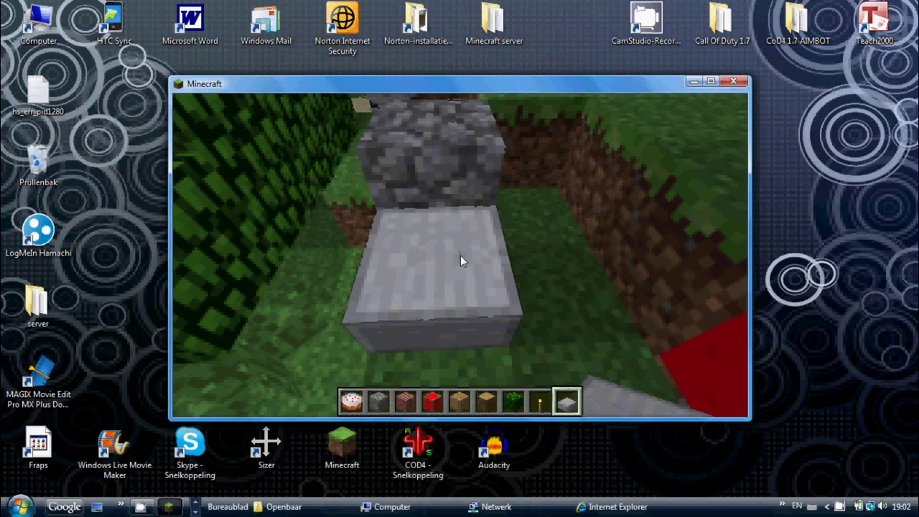
Step: Place cakes on the stone slab and dirt, then break them again
scroll(460, 255, down, 1)
right_click(460, 255)
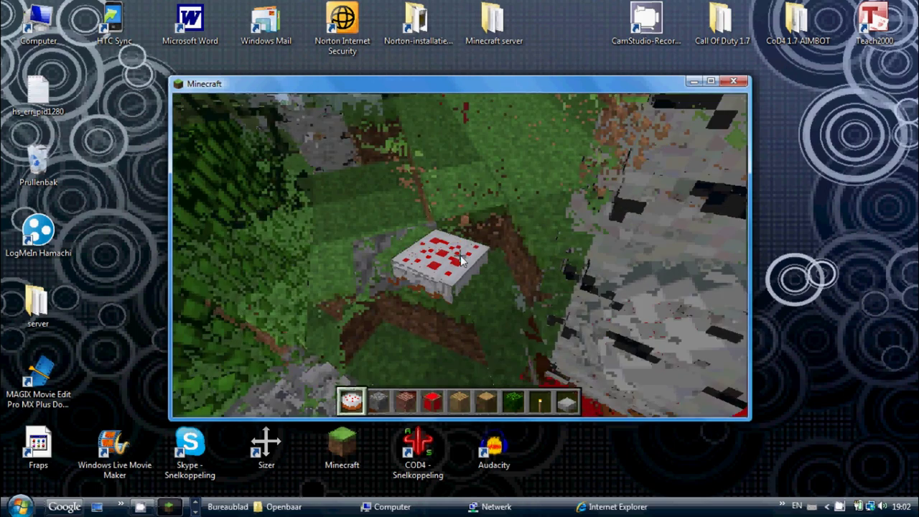
right_click(460, 255)
click(460, 255)
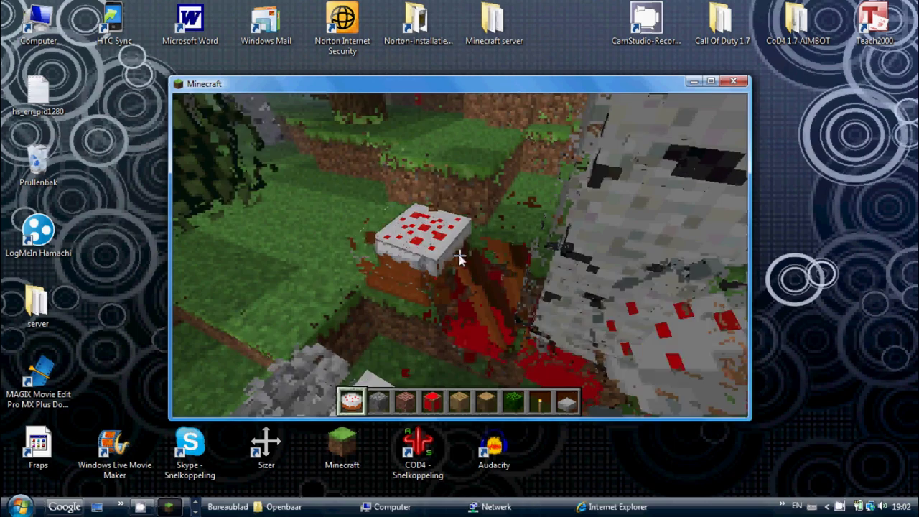
click(460, 254)
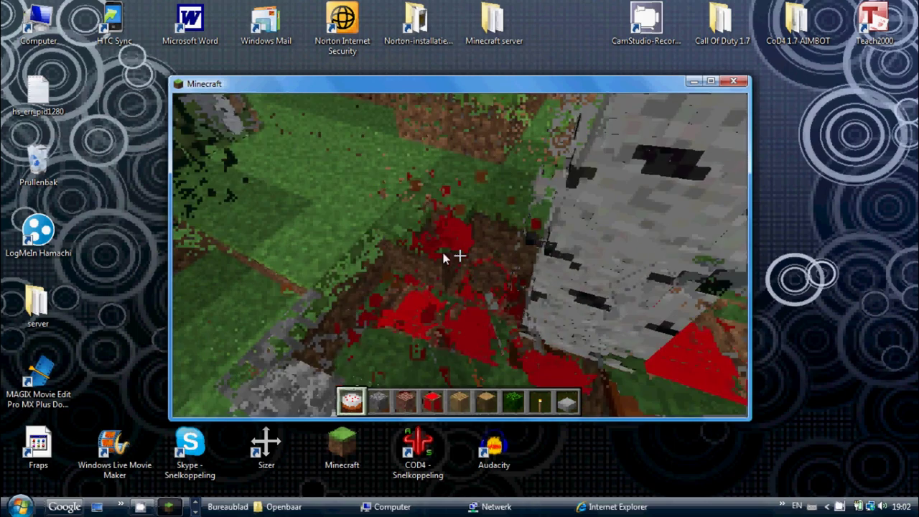
right_click(460, 254)
click(460, 254)
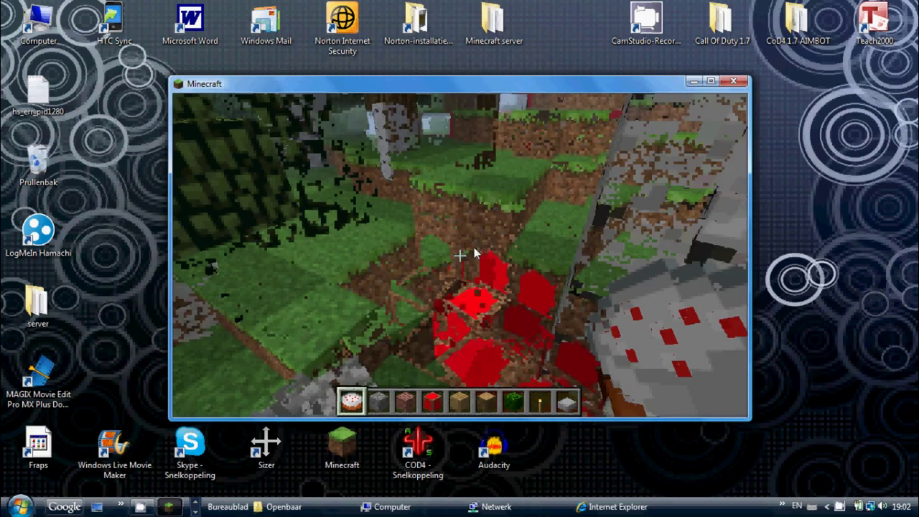
Step: Save and quit to title, then close the Minecraft window
key(Escape)
click(460, 332)
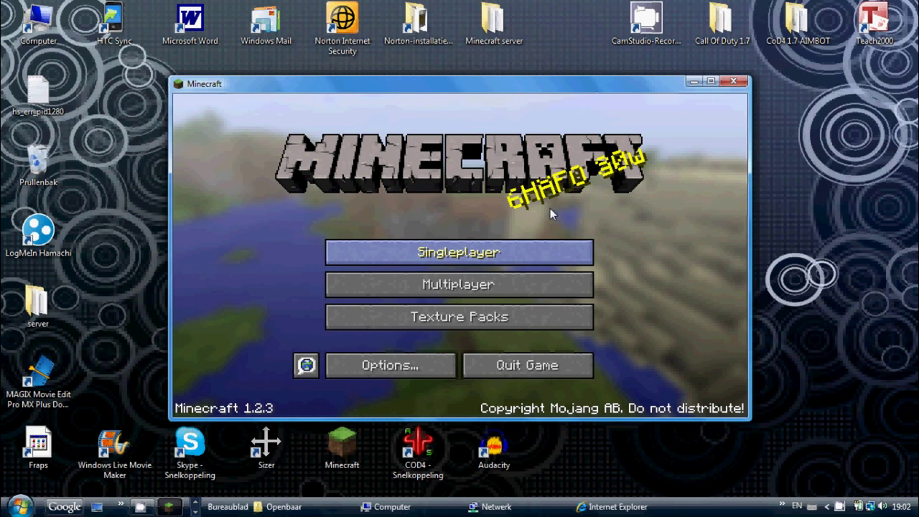
click(733, 83)
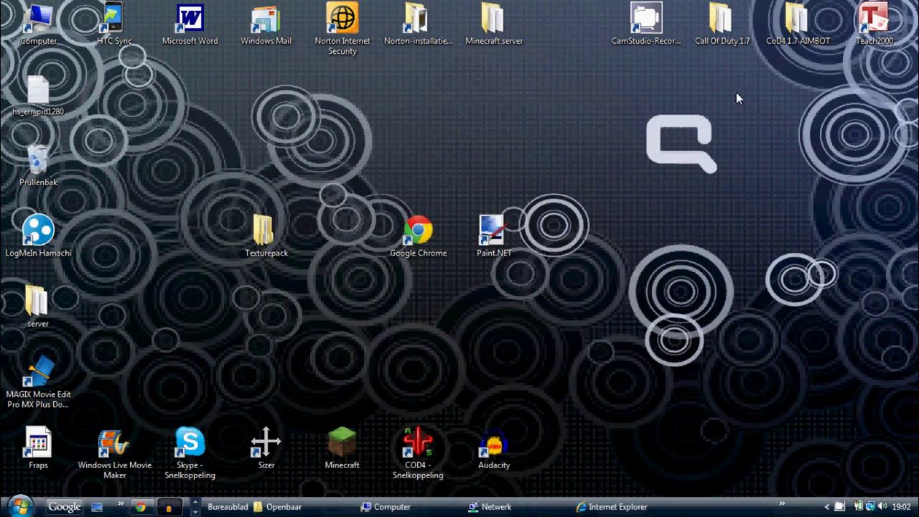